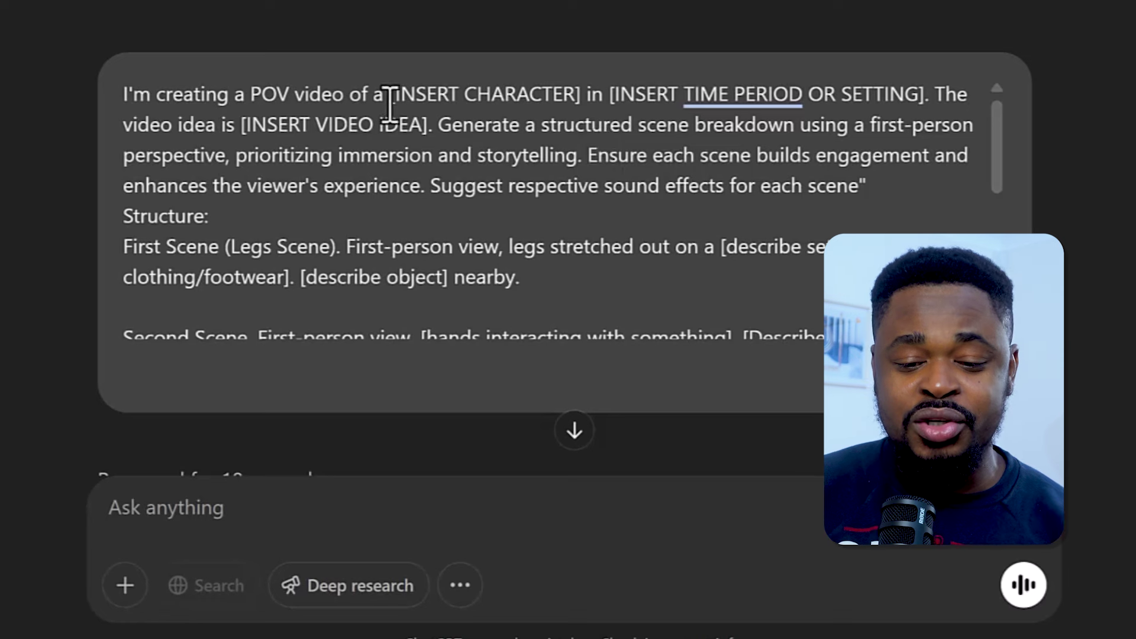
Replace the prompt's [INSERT VIDEO IDEA] placeholder with the description of idea 9, "Roar of the Industrial Age".
left_click_drag(398, 93, 782, 95)
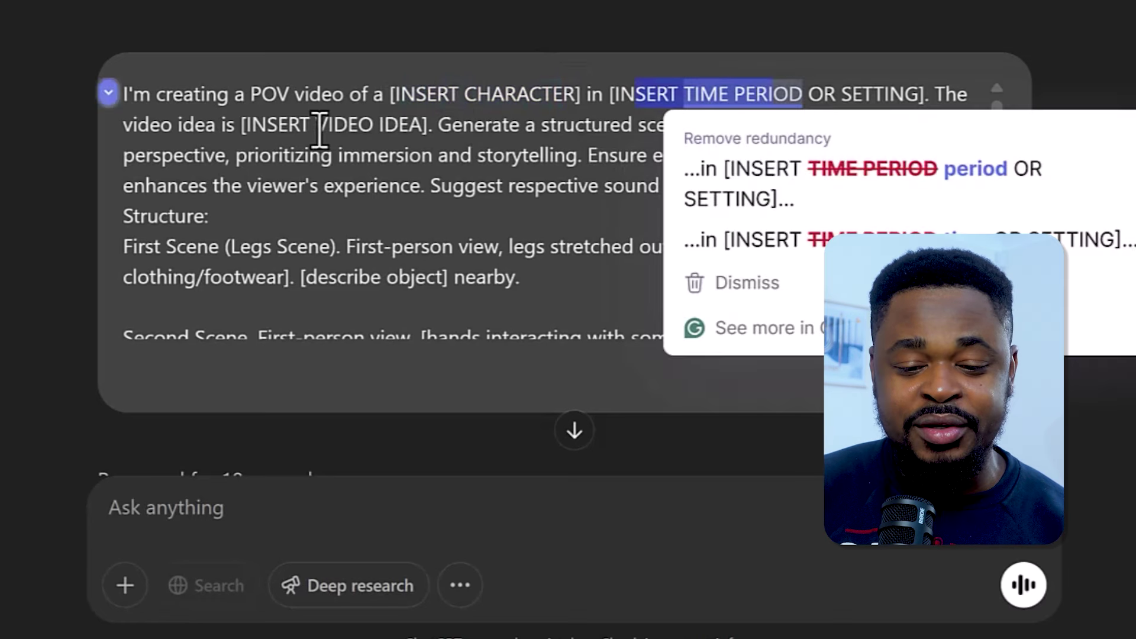
left_click_drag(301, 124, 431, 125)
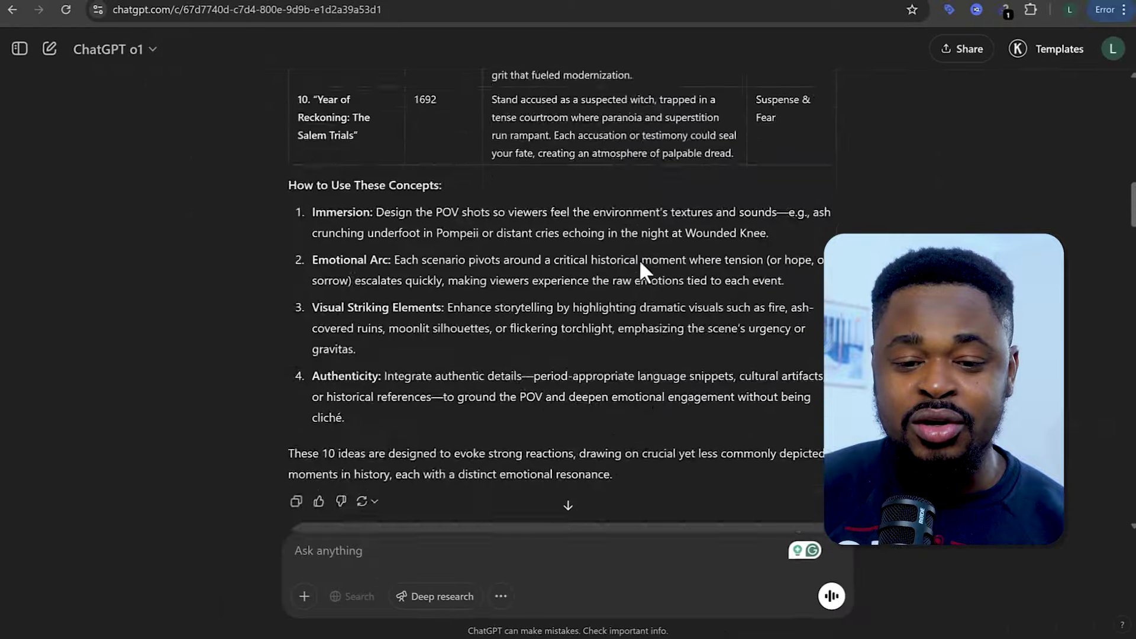
scroll(640, 257, "up", 12)
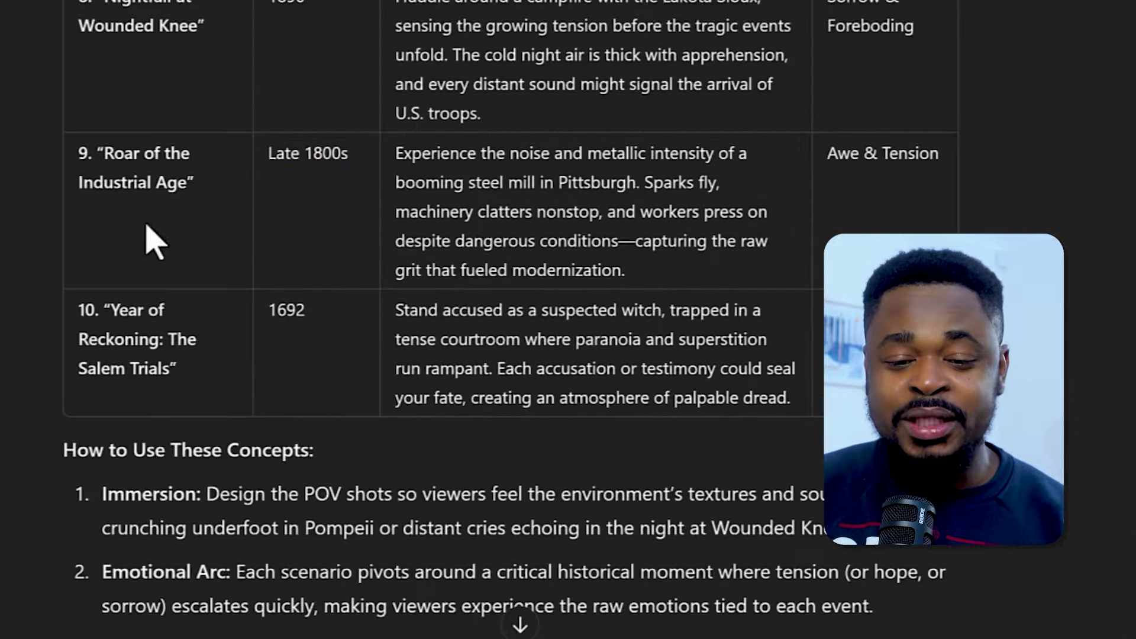
left_click_drag(398, 156, 666, 284)
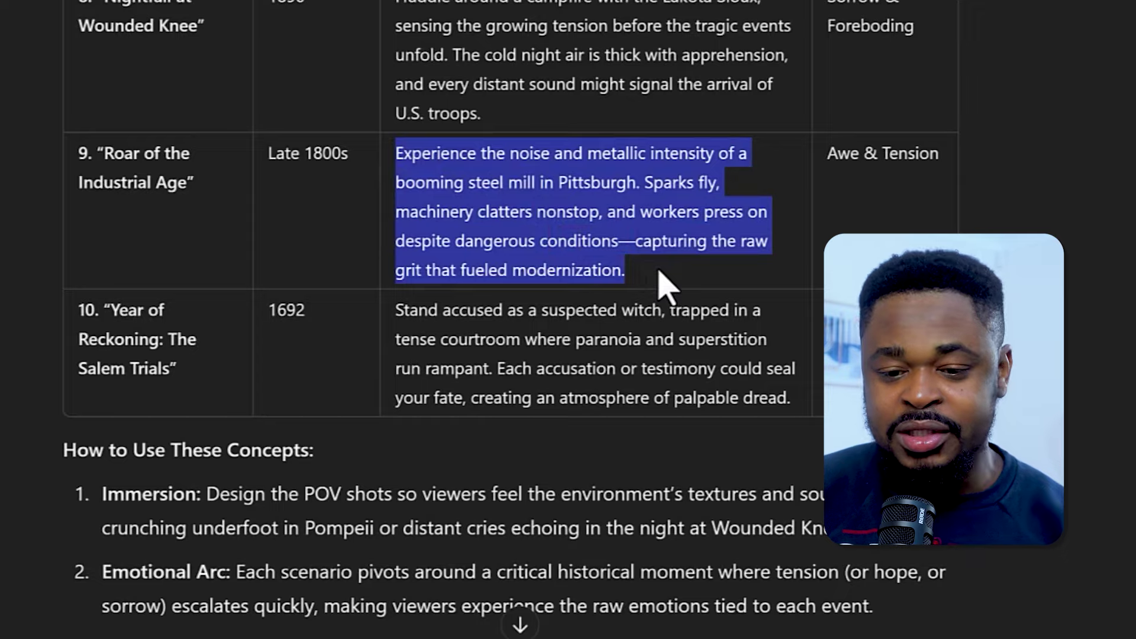
scroll(660, 273, "down", 5)
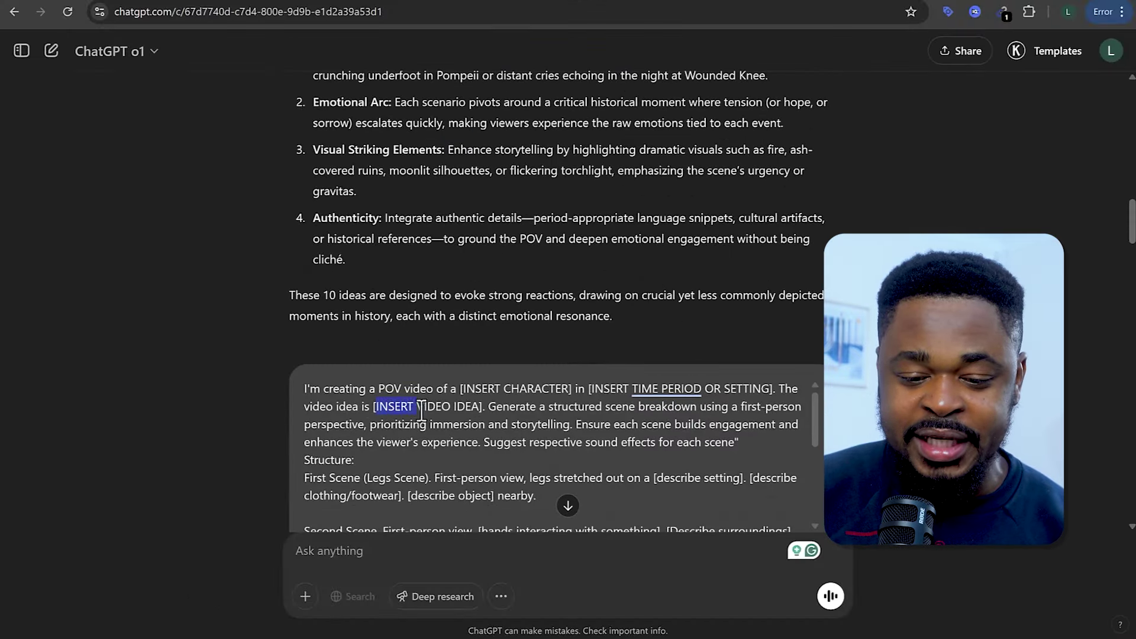
Replace the prompt's time period or setting placeholder with "Late 1800s" from idea 9.
scroll(584, 250, "up", 10)
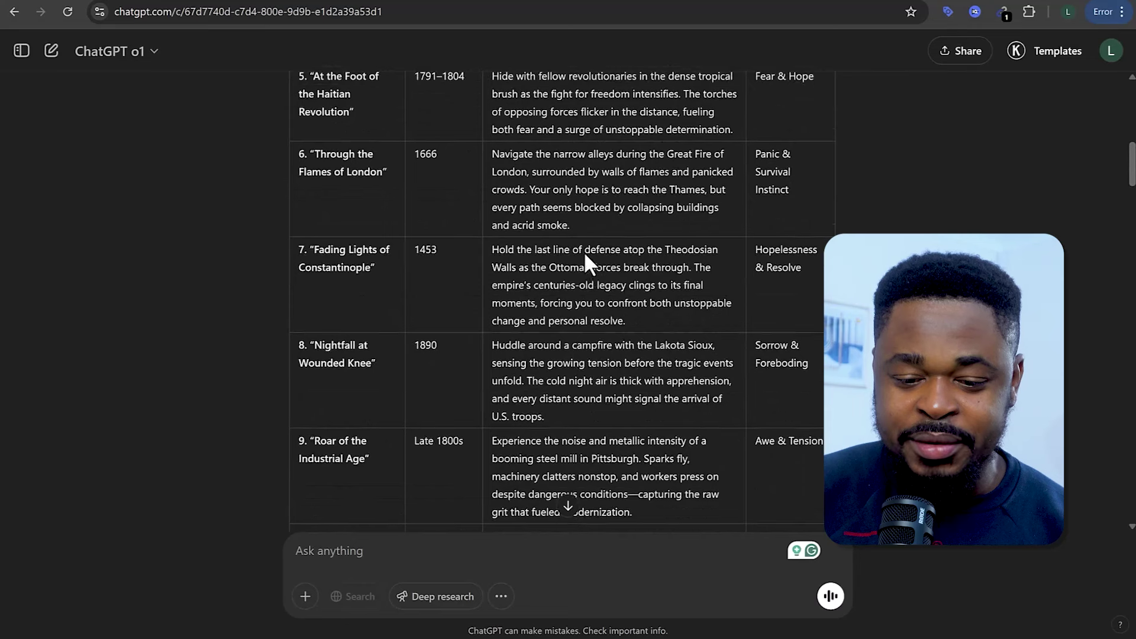
left_click_drag(533, 384, 488, 368)
left_click_drag(413, 367, 476, 364)
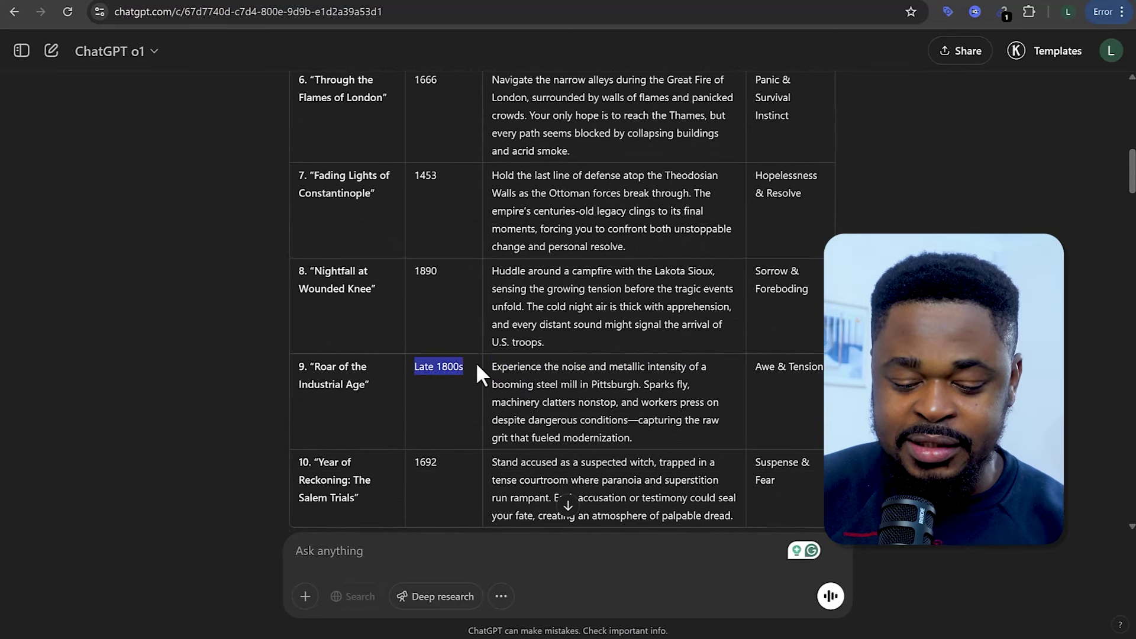
scroll(596, 391, "down", 10)
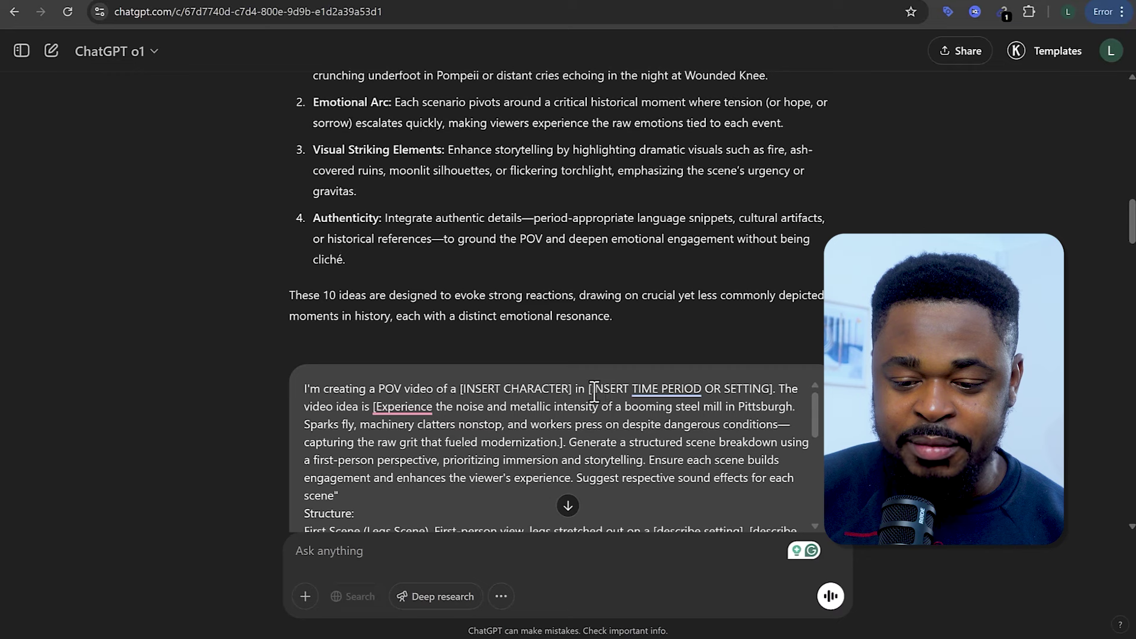
left_click_drag(668, 391, 770, 390)
type("Late 1800s")
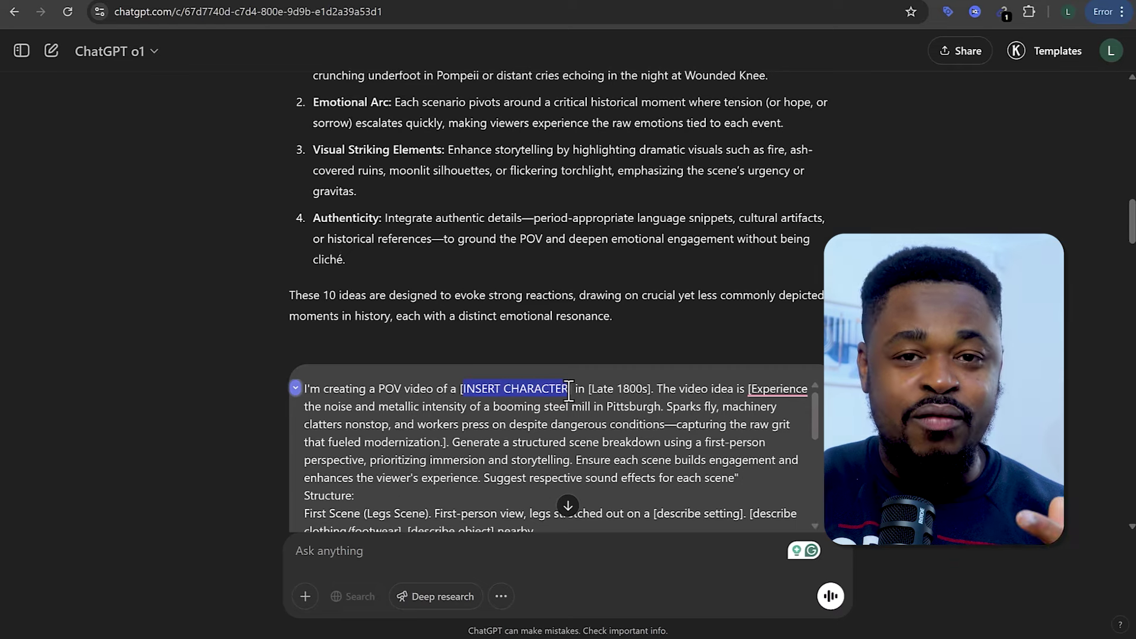
Fill the prompt's character placeholder with "industrial worker" and send the edited scene breakdown prompt.
type("indus")
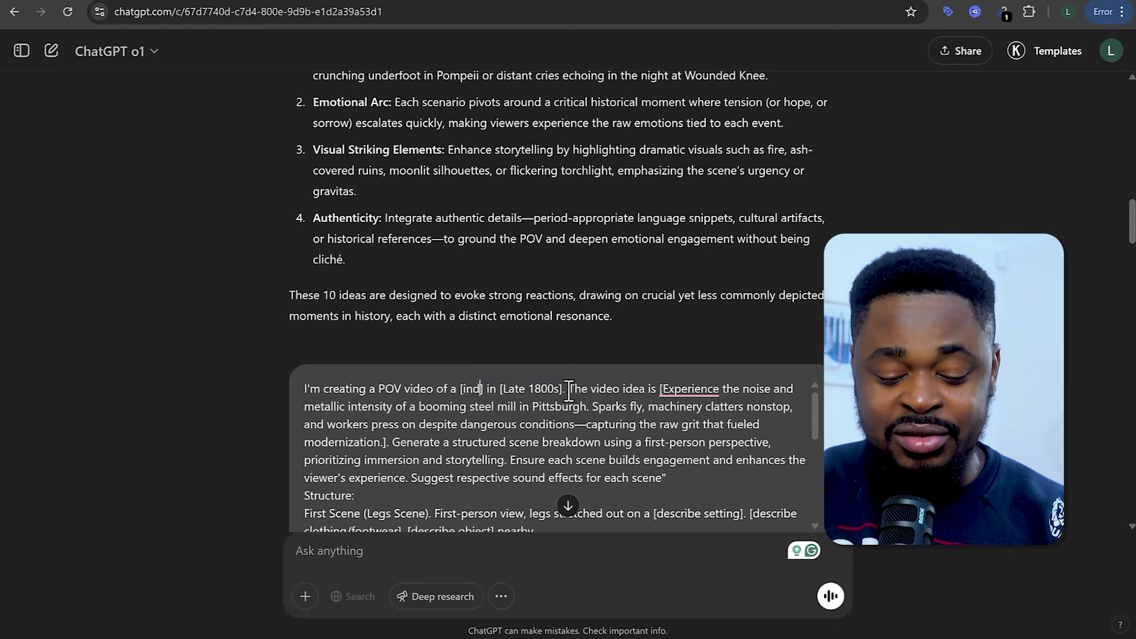
type("trial worker")
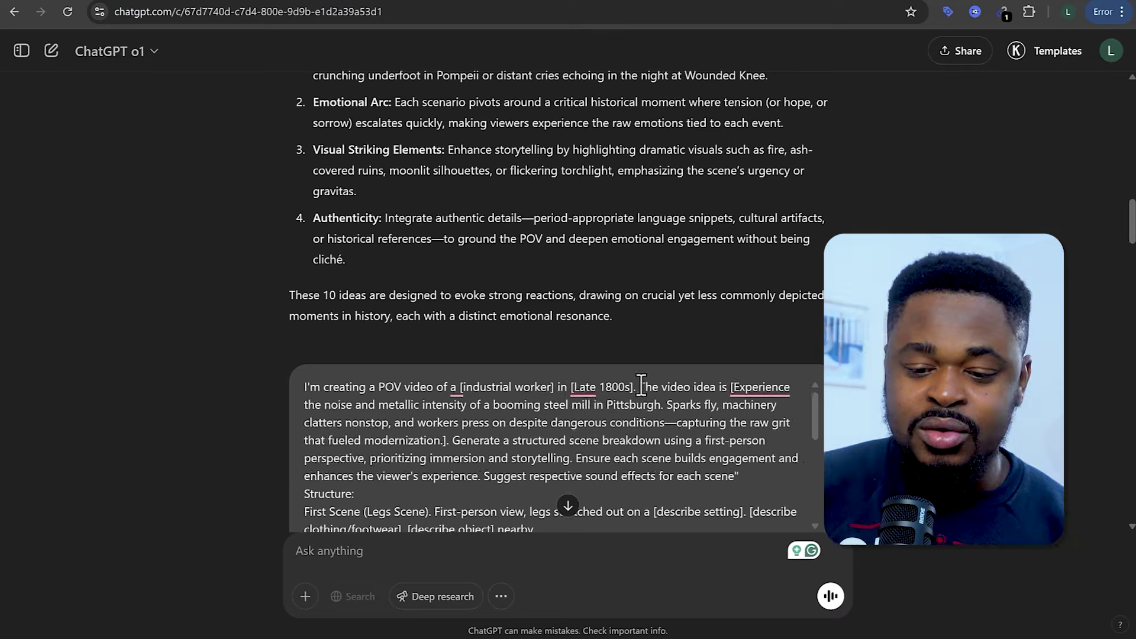
scroll(641, 383, "down", 1)
scroll(761, 459, "down", 3)
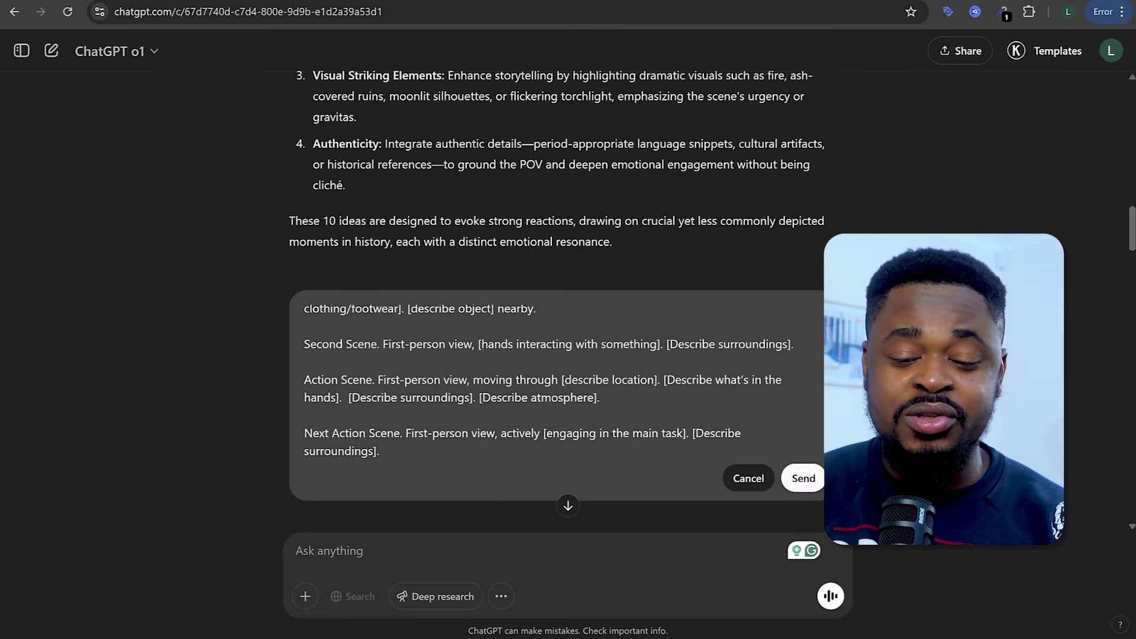
left_click(804, 484)
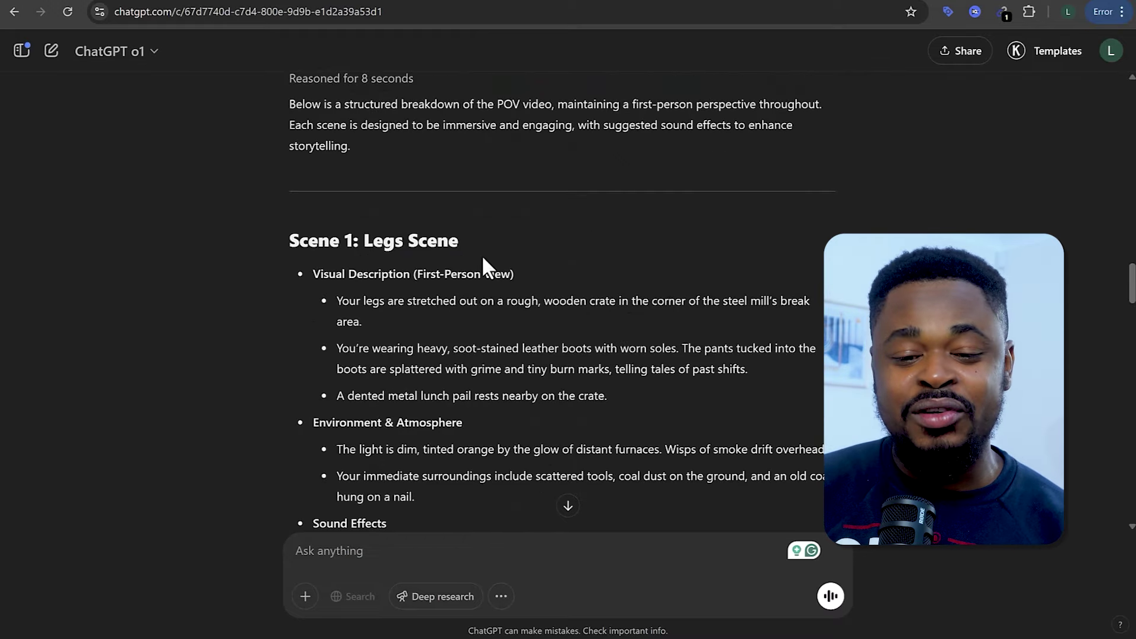
Review the generated scene breakdown through Scene 5, including the sound effects suggested for Scene 4.
scroll(481, 263, "down", 5)
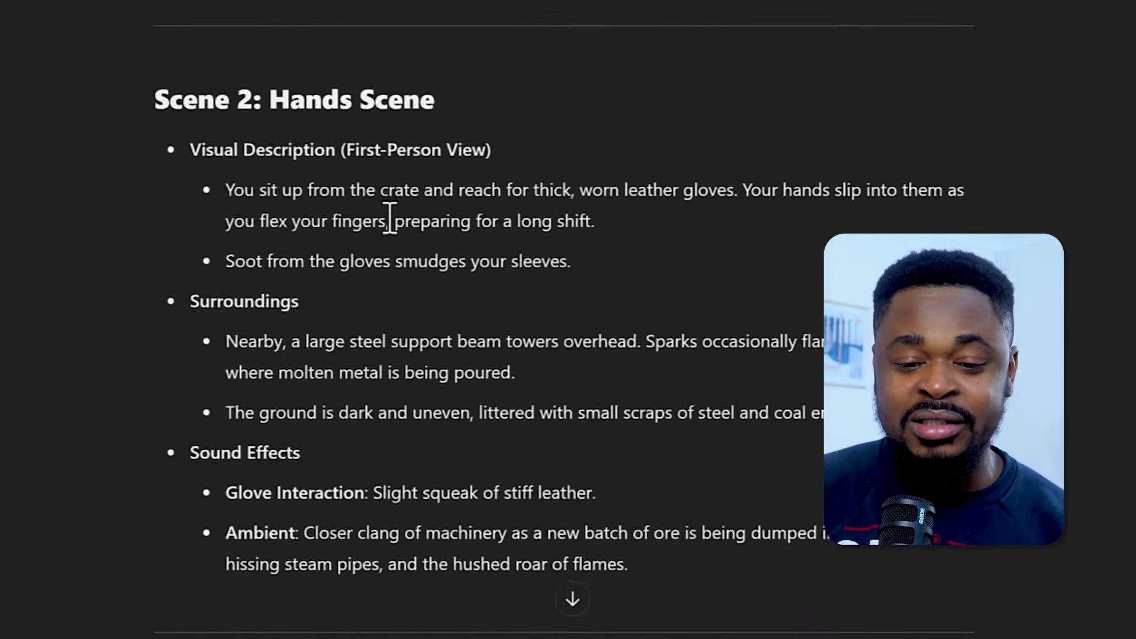
scroll(390, 220, "down", 15)
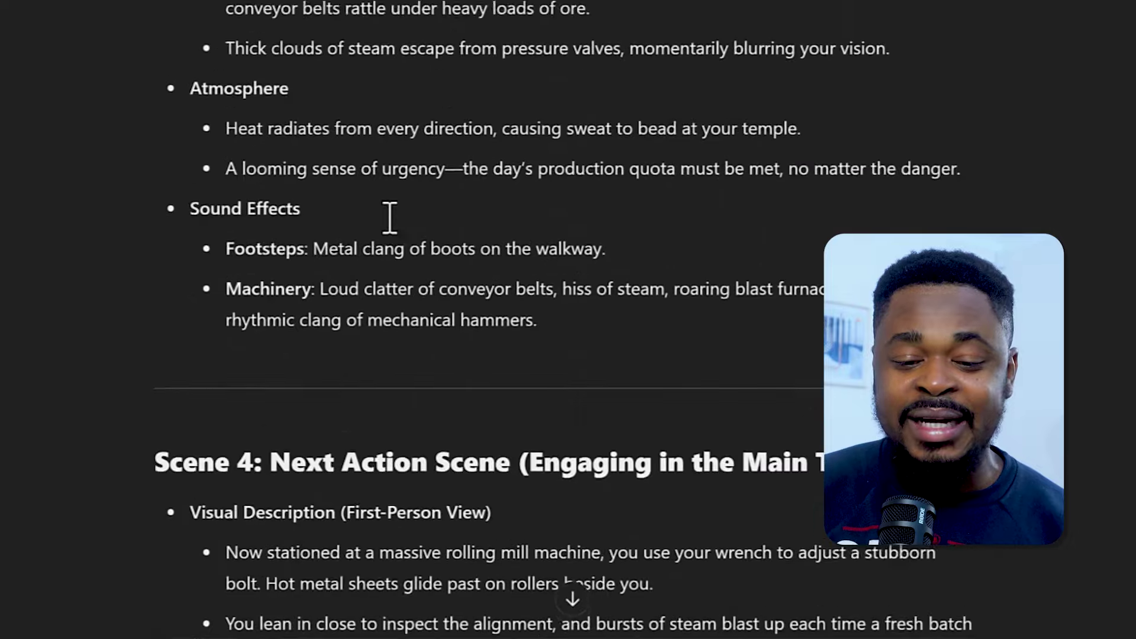
scroll(390, 220, "down", 3)
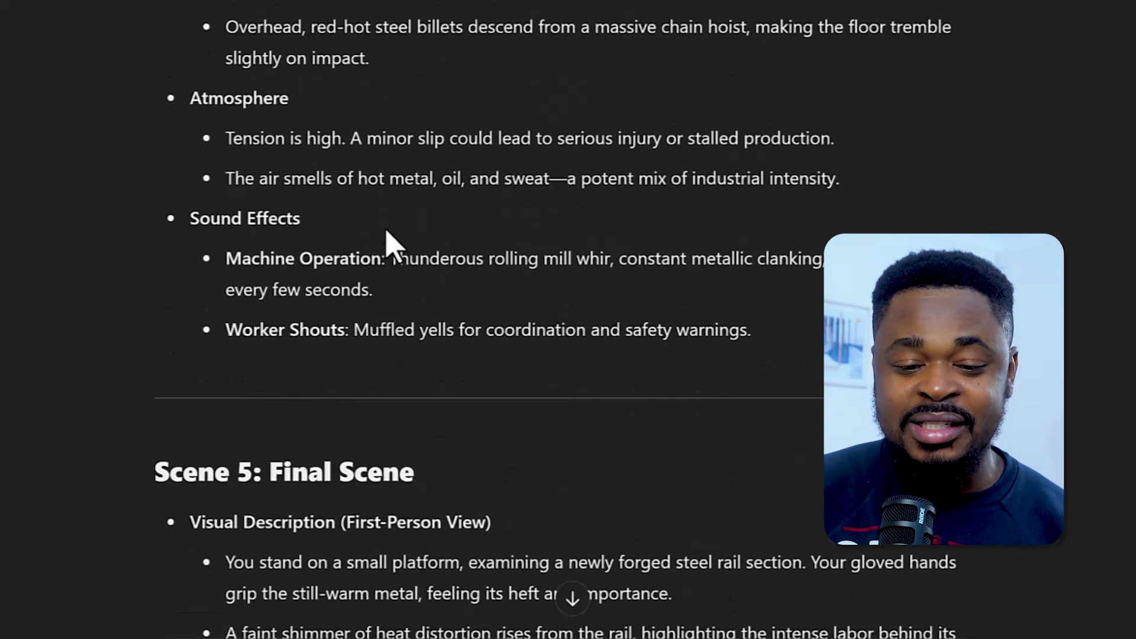
left_click_drag(190, 219, 232, 223)
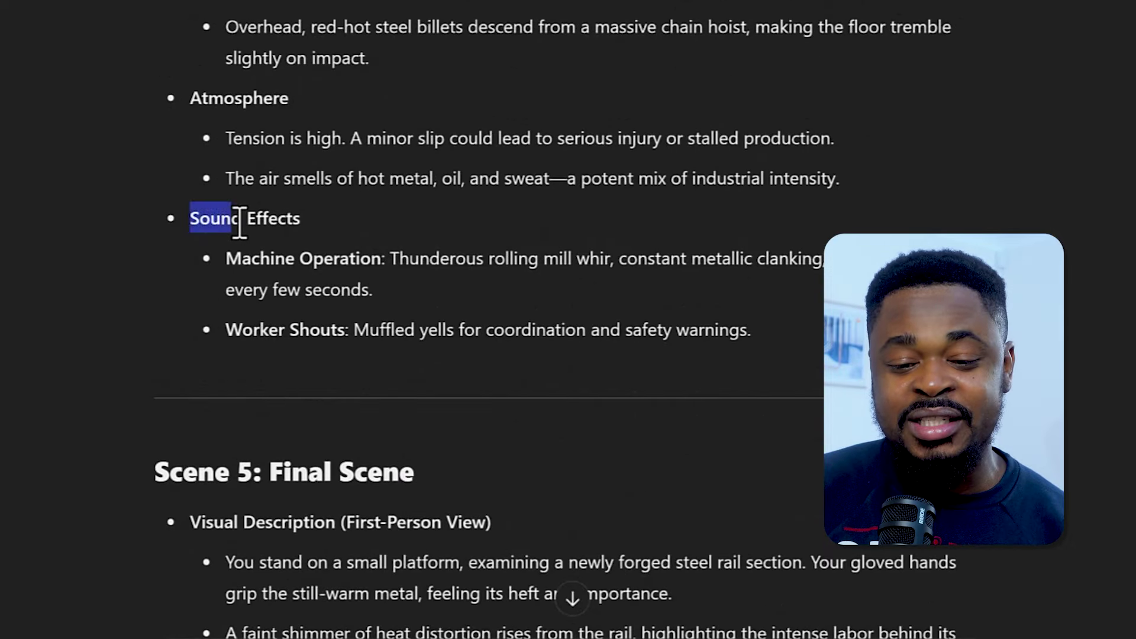
left_click_drag(393, 258, 824, 244)
scroll(398, 261, "down", 7)
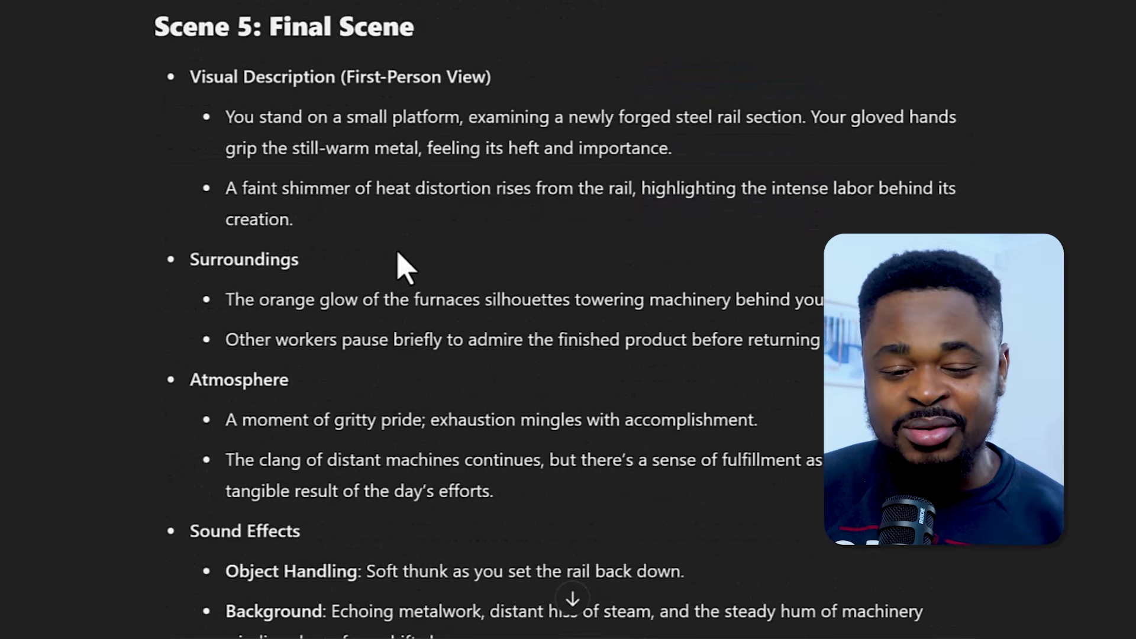
scroll(396, 264, "down", 3)
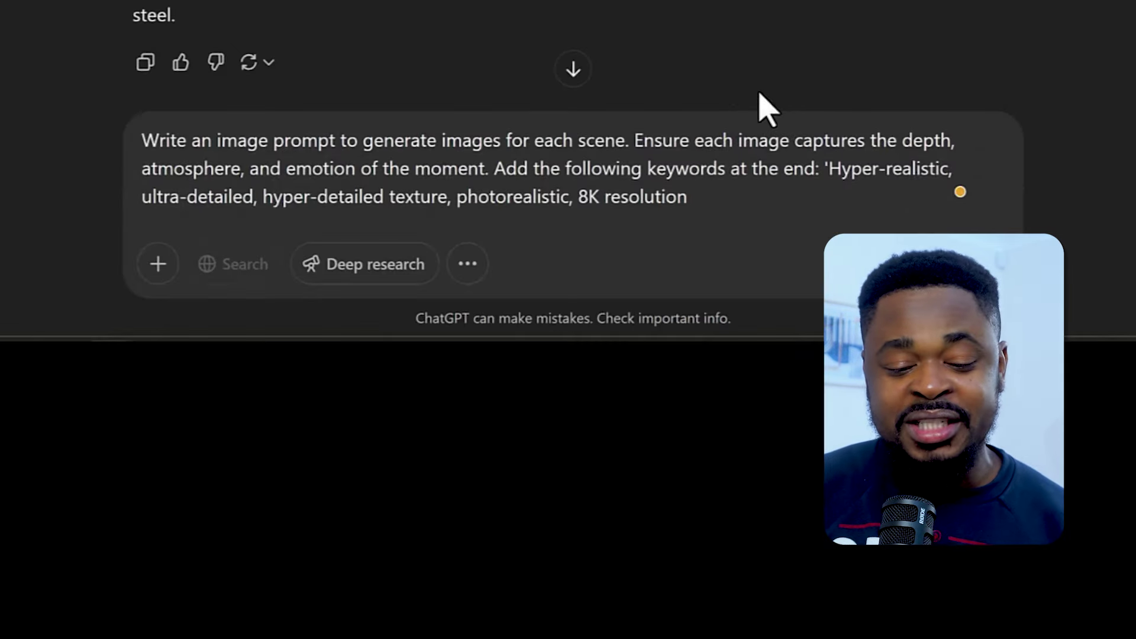
Request an image prompt for each scene, ending with the keywords "Hyper-realistic, ultra-detailed, hyper-detailed texture, photorealistic, 8K resolution".
mouse_move(401, 177)
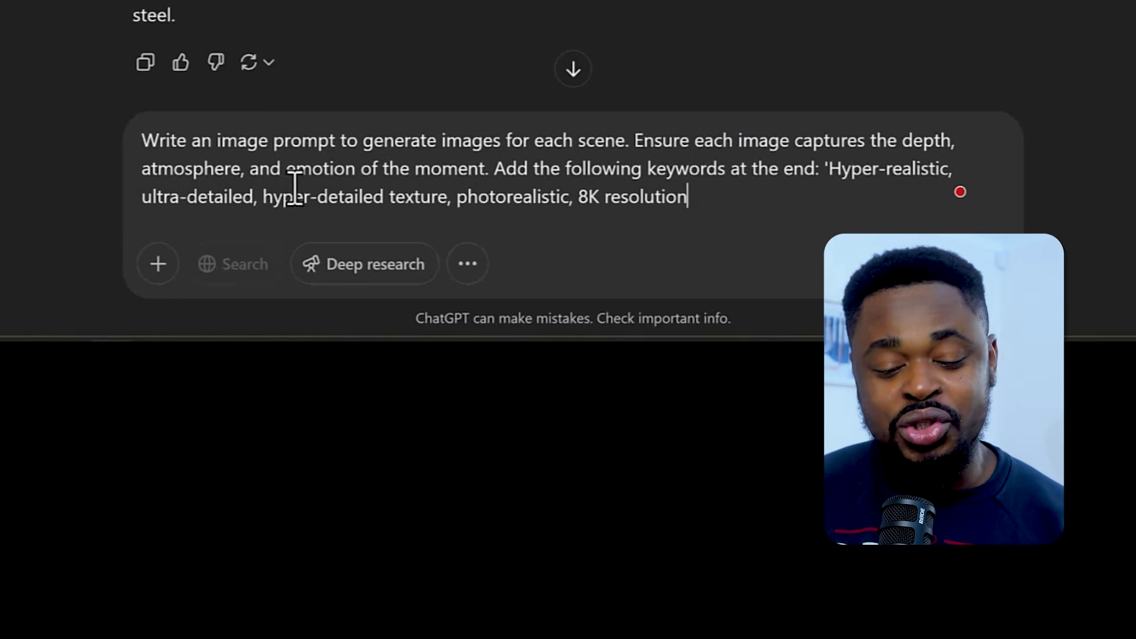
left_click_drag(479, 170, 703, 142)
left_click(506, 169)
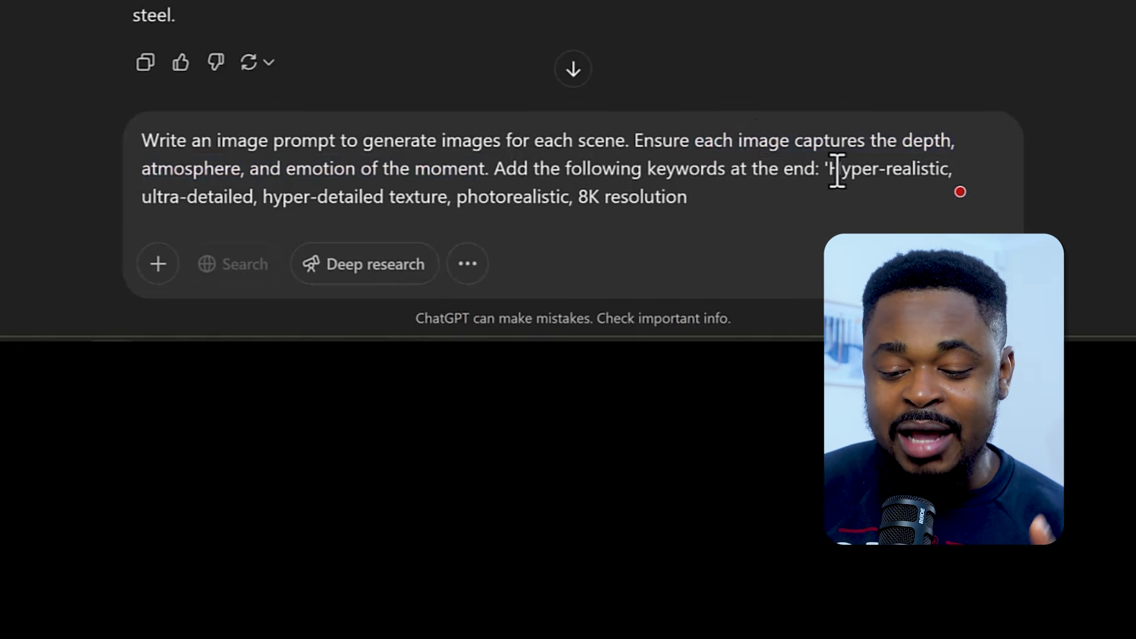
left_click_drag(832, 170, 738, 197)
left_click(740, 195)
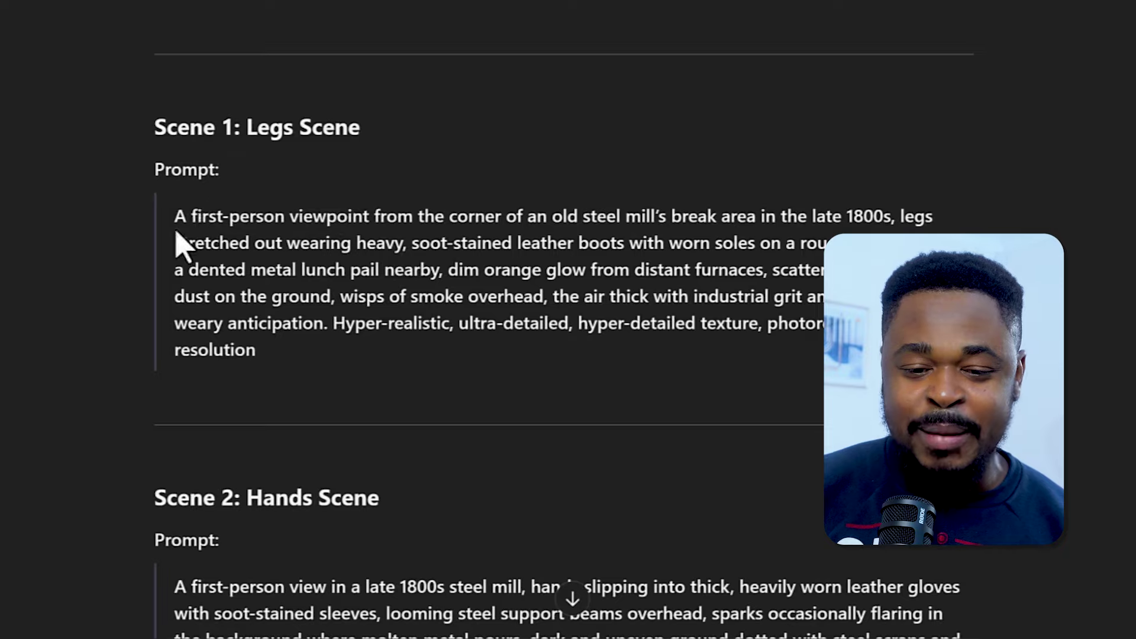
Review the generated image prompts for Scenes 1 to 5.
scroll(277, 211, "down", 3)
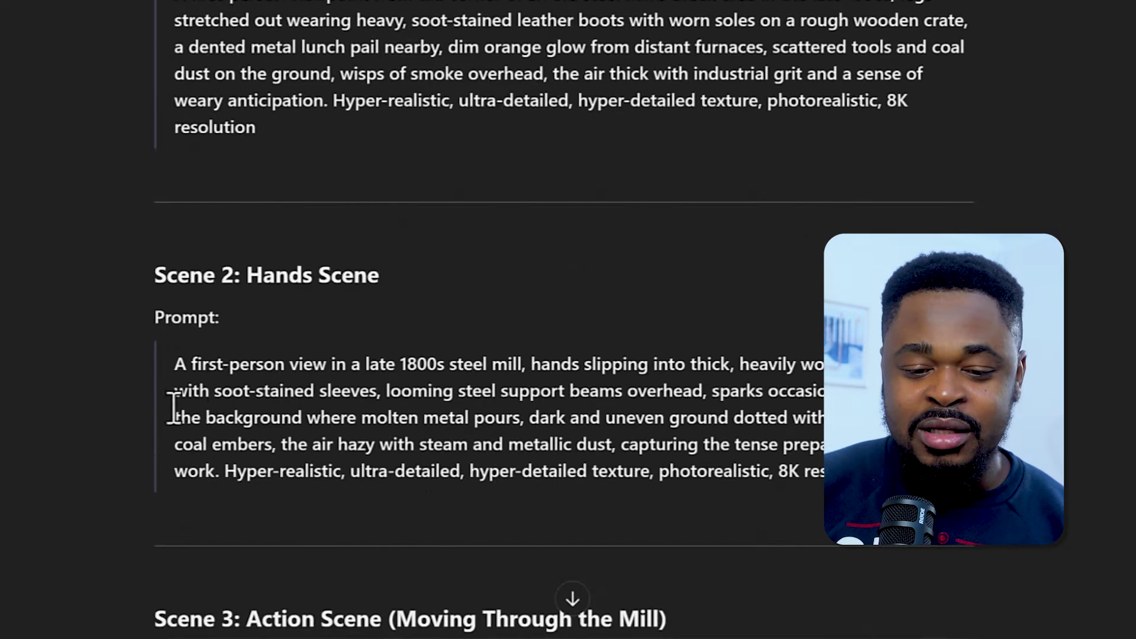
scroll(277, 458, "down", 3)
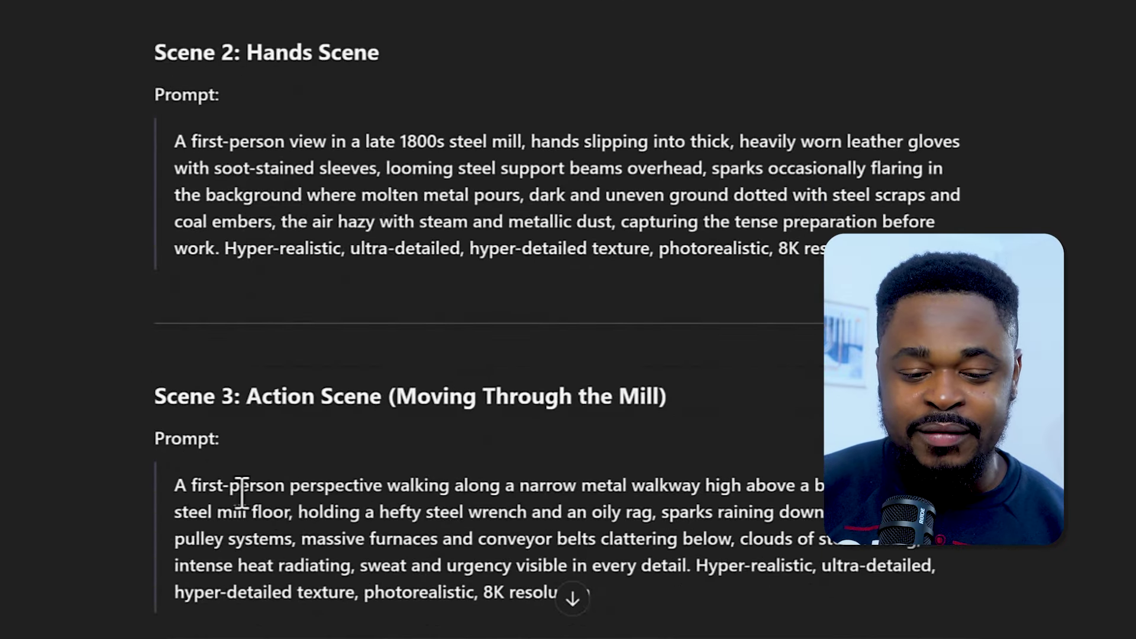
scroll(421, 451, "down", 8)
scroll(421, 453, "down", 3)
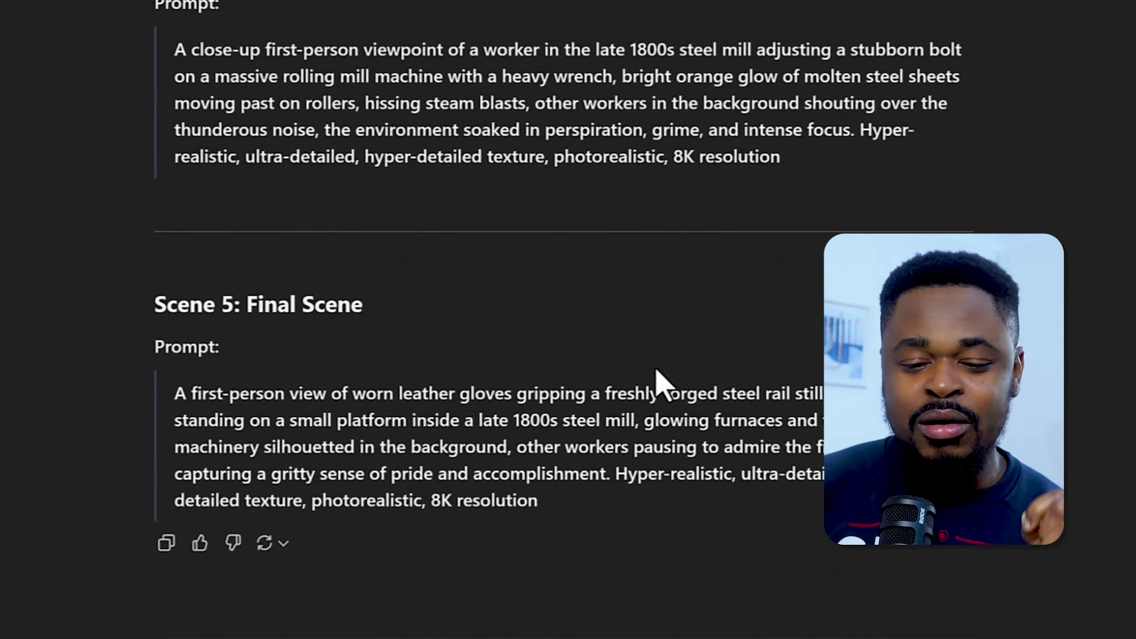
scroll(658, 384, "up", 15)
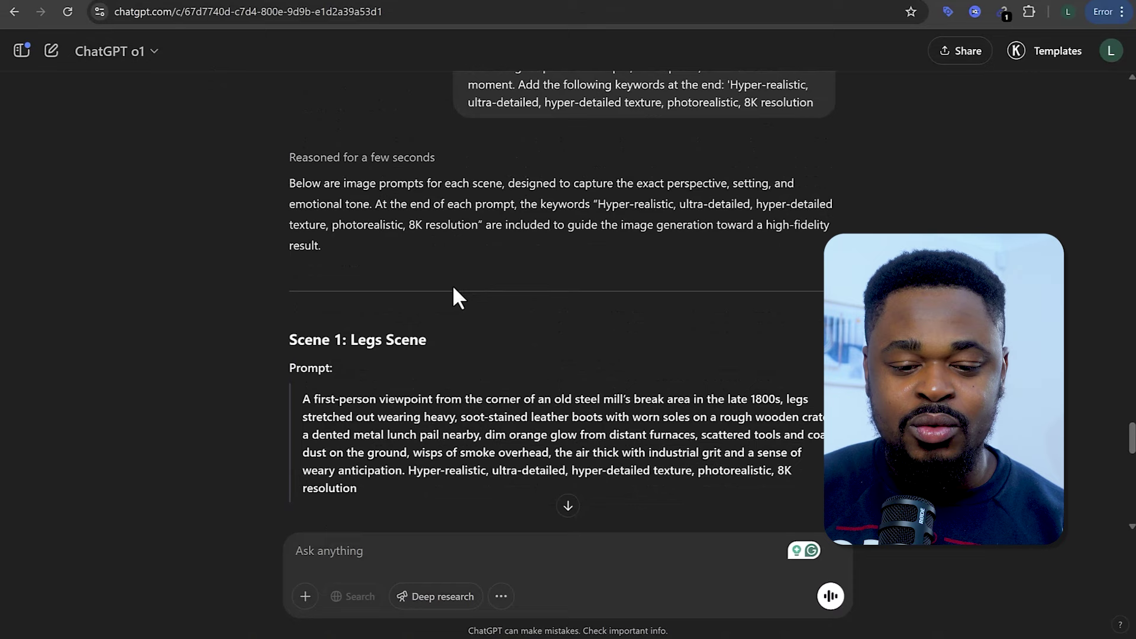
Switch to ImageFX, generate Portrait (9:16) images from the Scene 1: Legs Scene prompt, and download the first image.
scroll(454, 296, "down", 1)
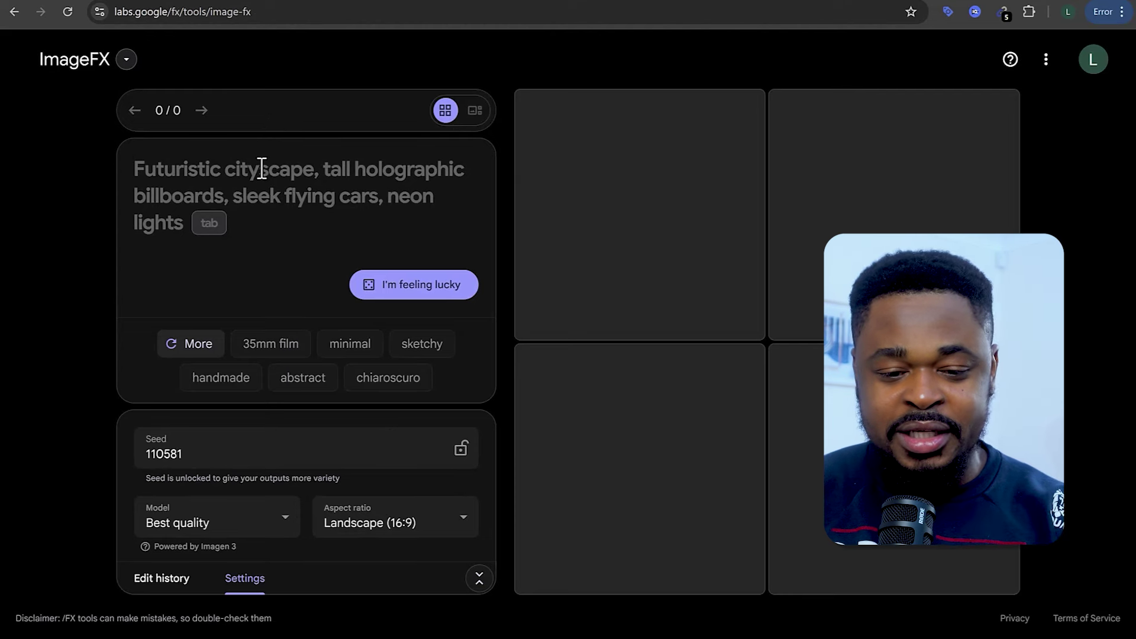
key("ctrl+v")
left_click(367, 525)
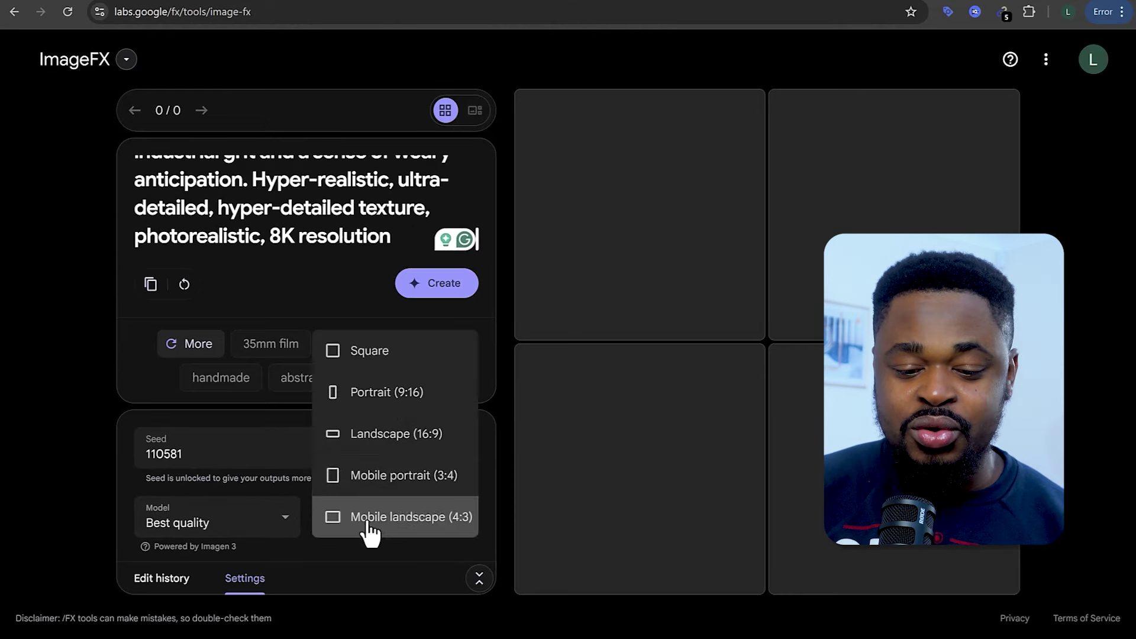
left_click(408, 408)
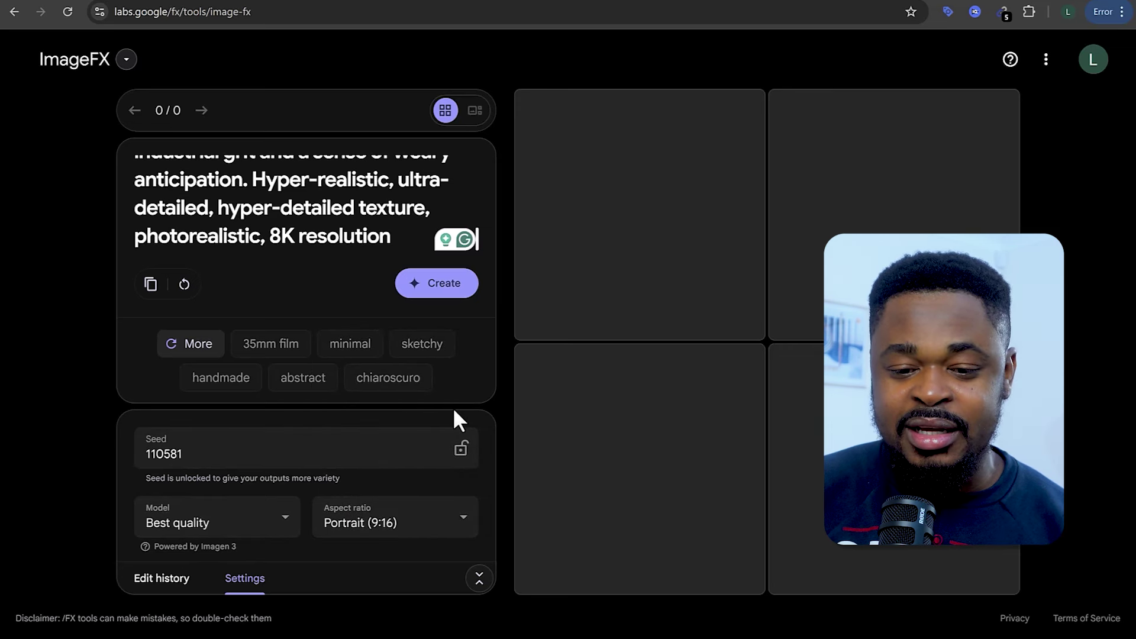
left_click(434, 293)
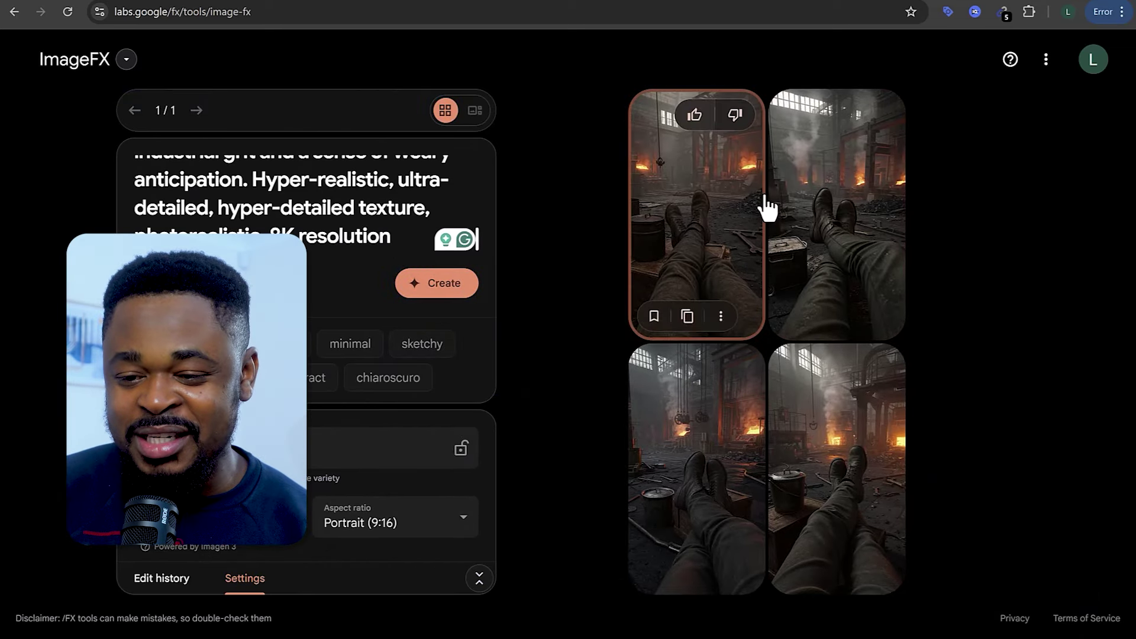
left_click(720, 316)
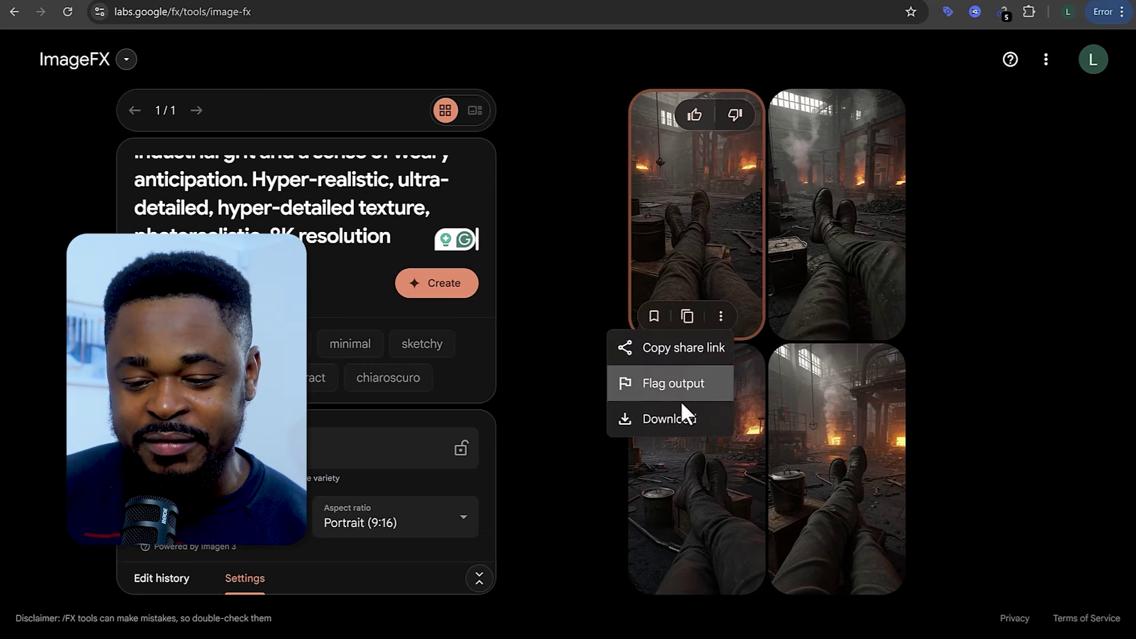
left_click(680, 417)
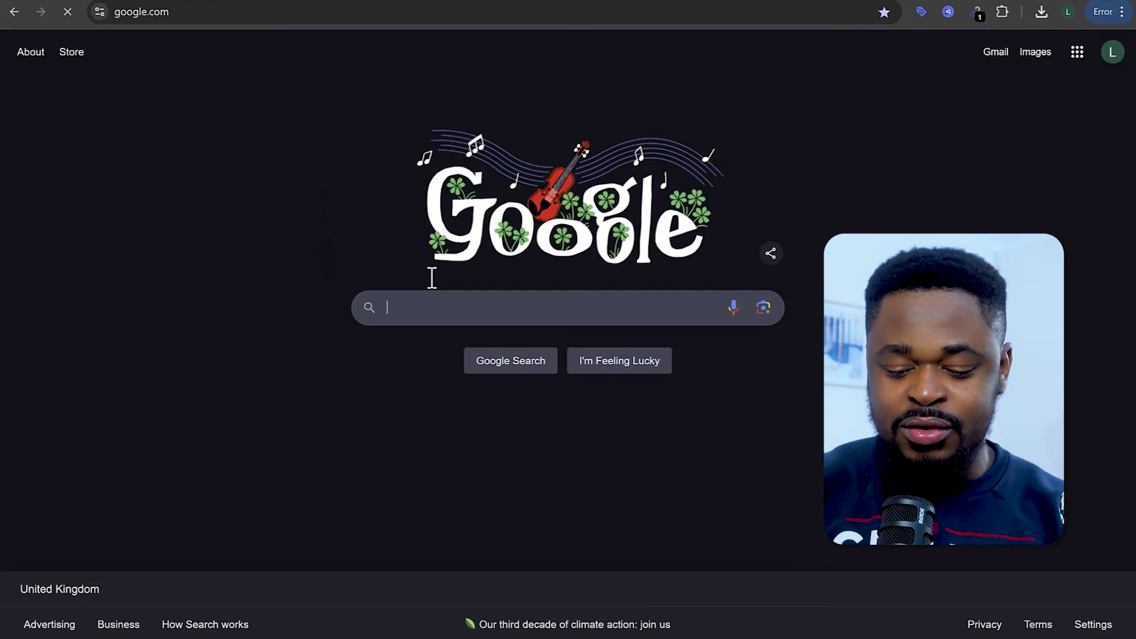
Search Google for "google image fx" and open the ImageFX tool.
type("google image f")
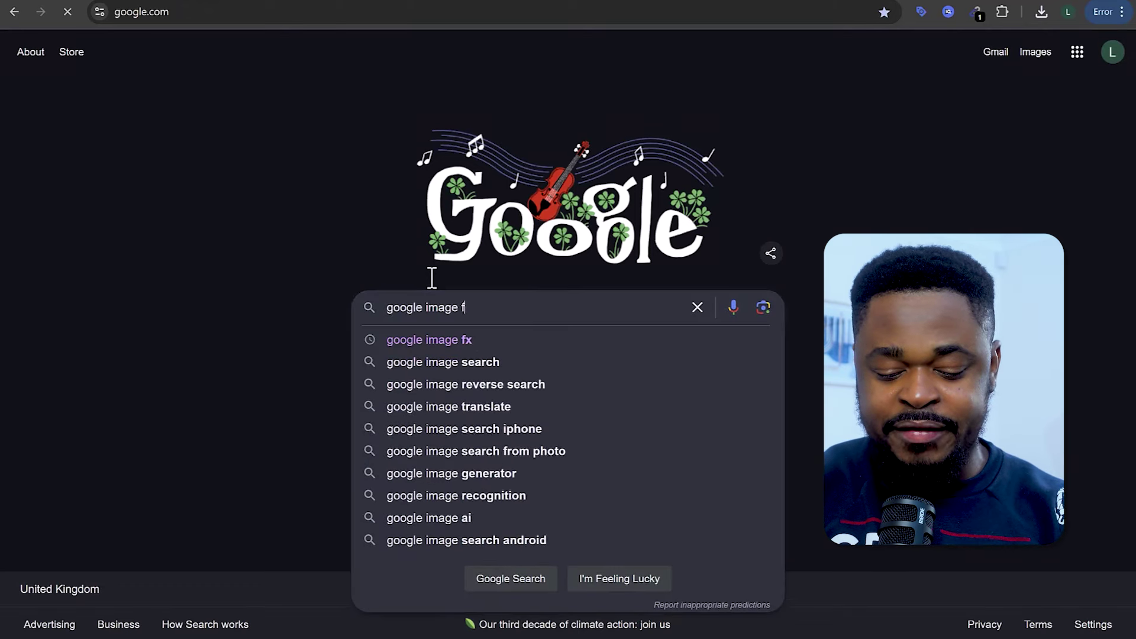
type("x")
key("Return")
left_click(276, 184)
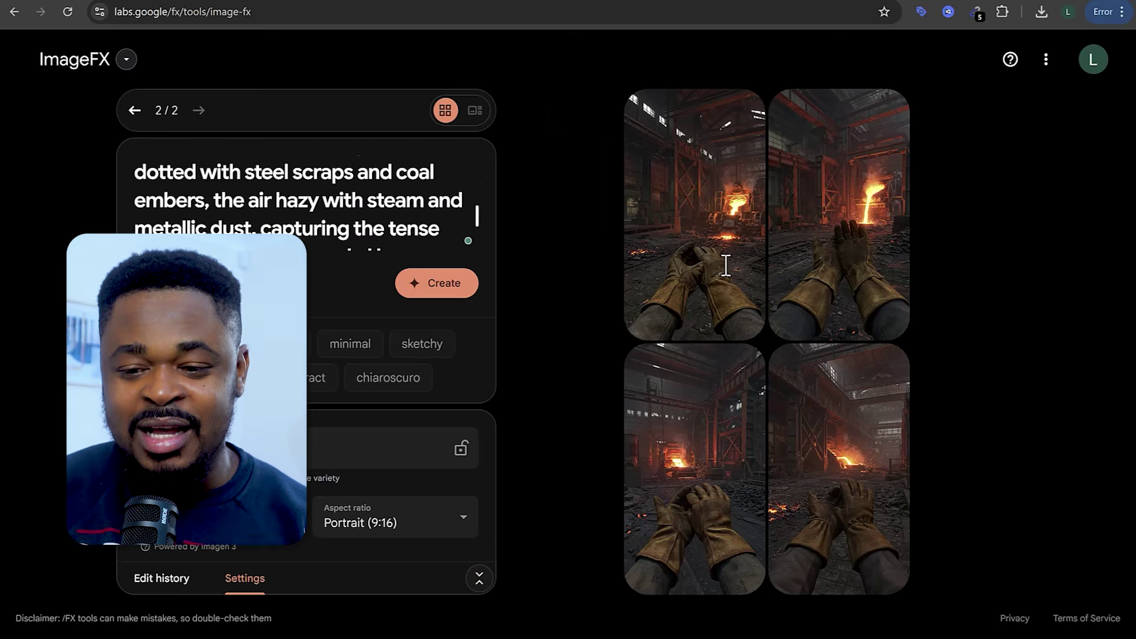
mouse_move(722, 296)
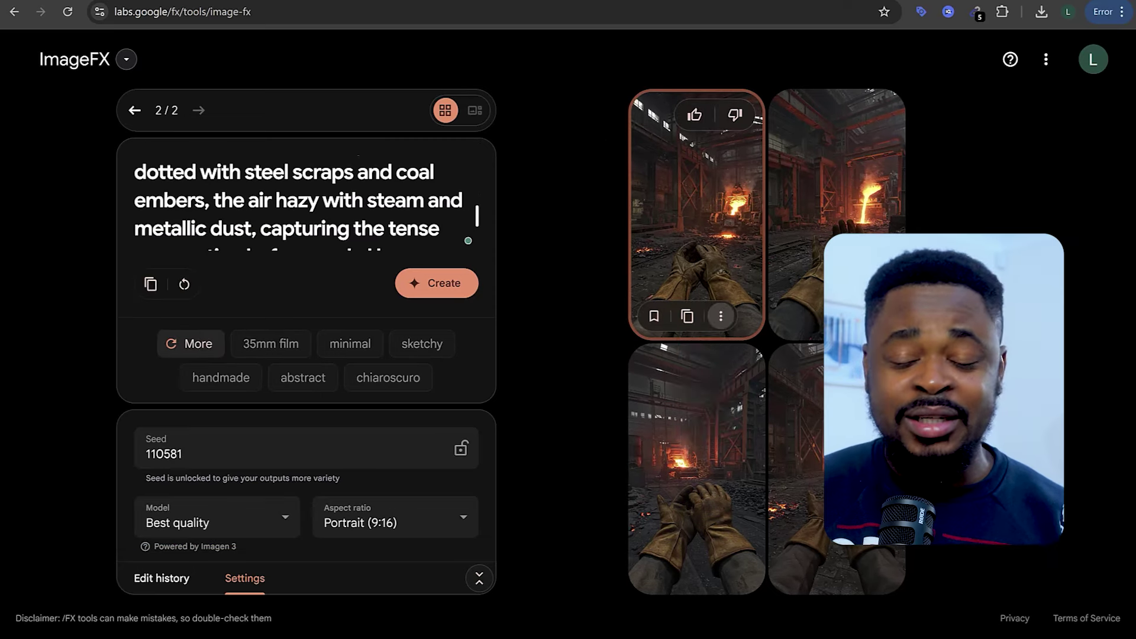
Download the first generated image, showing the gloved hands in front of the furnace.
left_click(721, 316)
left_click(663, 418)
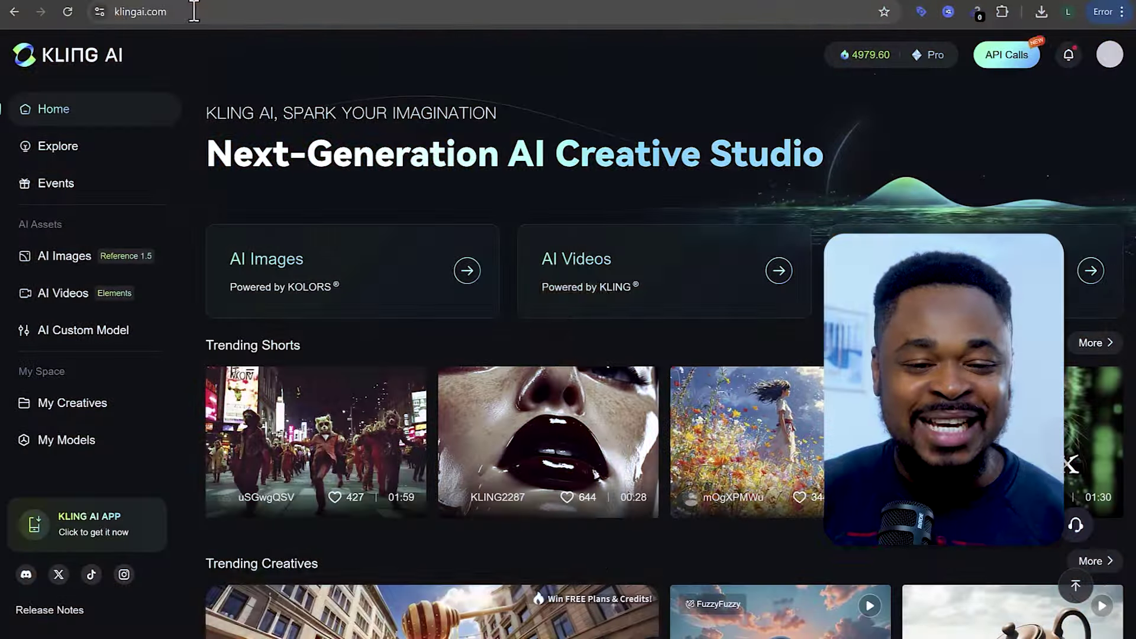
Switch to Kling AI and generate an image-to-video clip from the start image with the prompt "first person perspective of a man walking forward fast".
left_click_drag(193, 10, 96, 7)
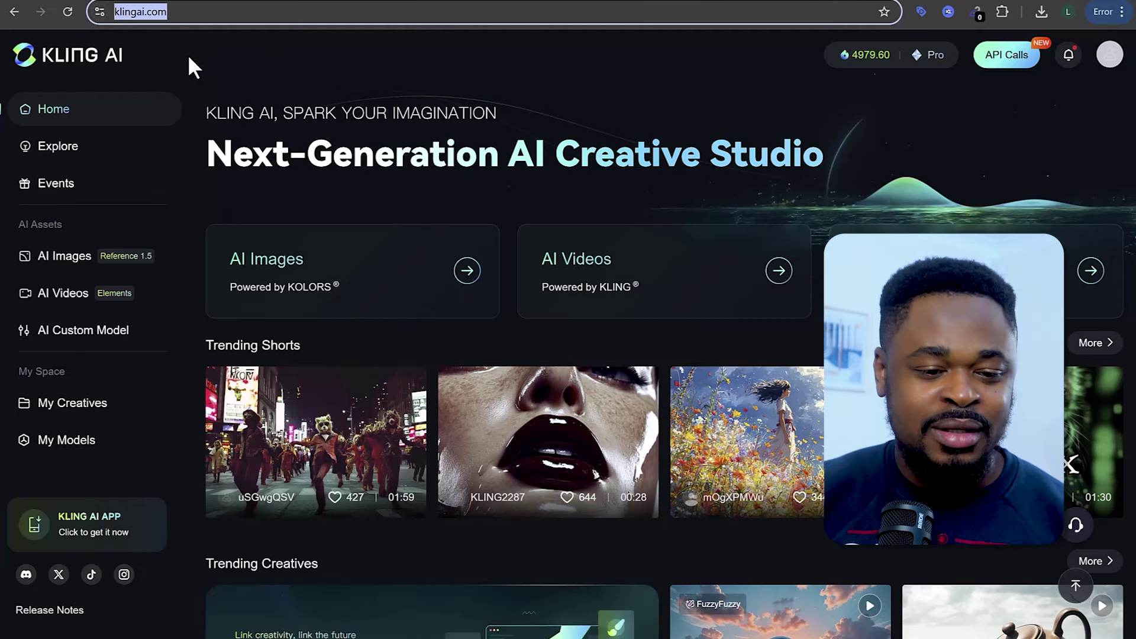
left_click(95, 295)
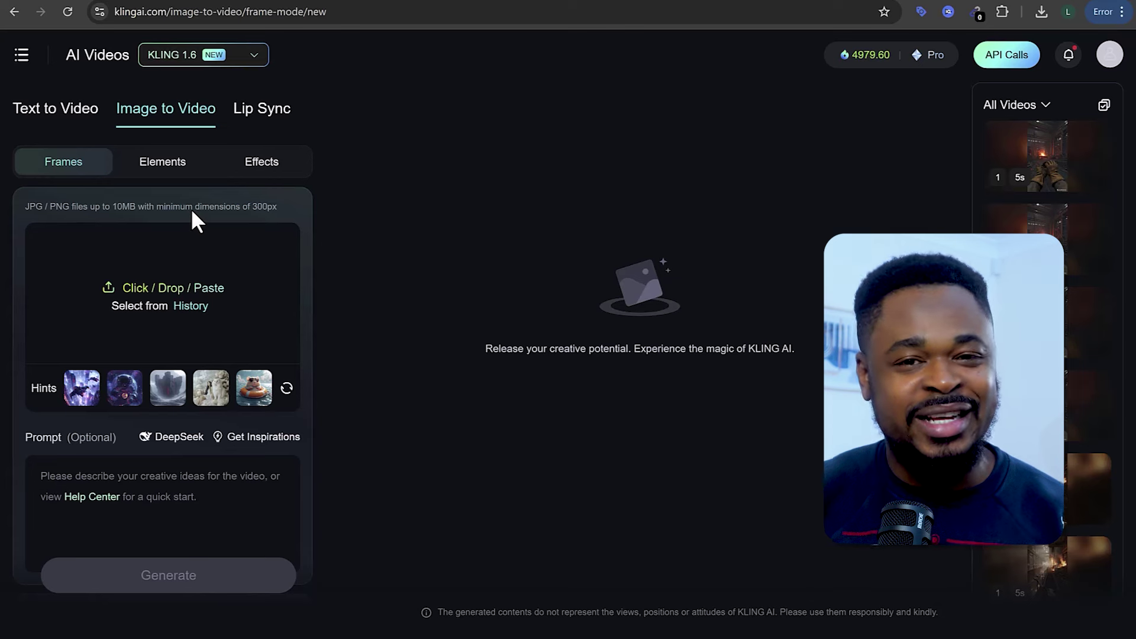
key("ctrl+v")
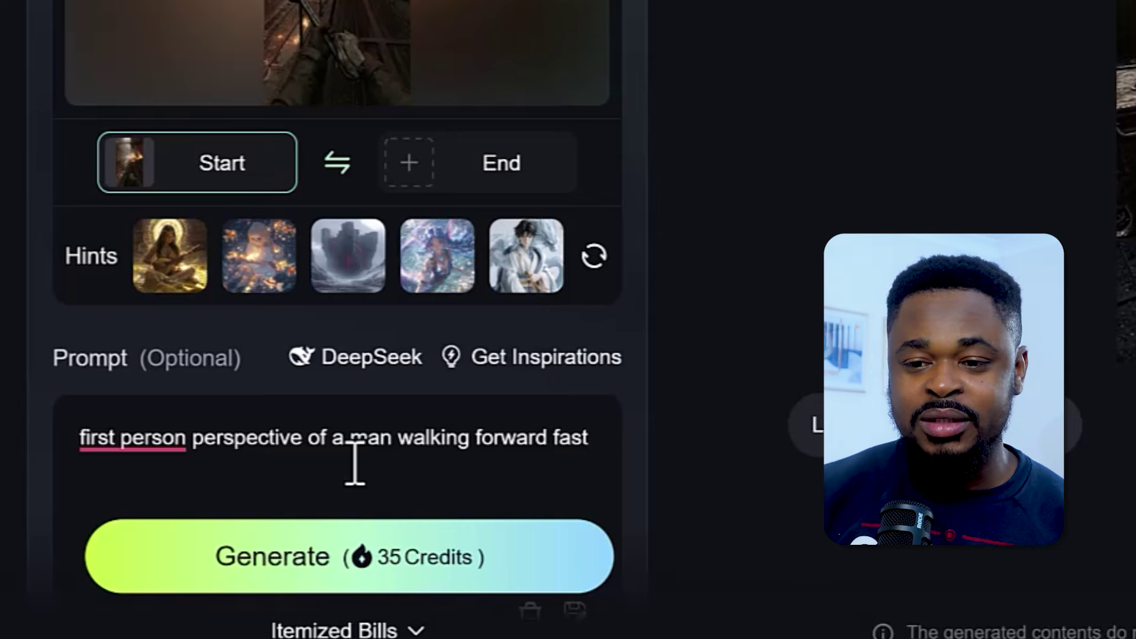
left_click(422, 578)
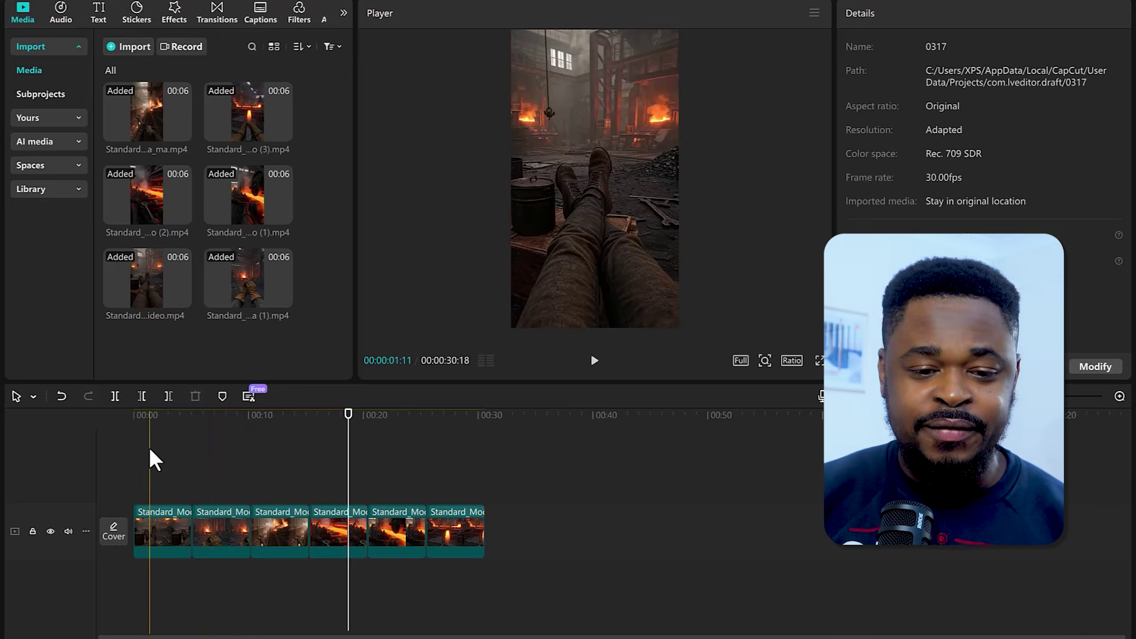
Switch to CapCut, search the transitions for "fade in" and add the Mix transition at the joins between the clips.
left_click(188, 414)
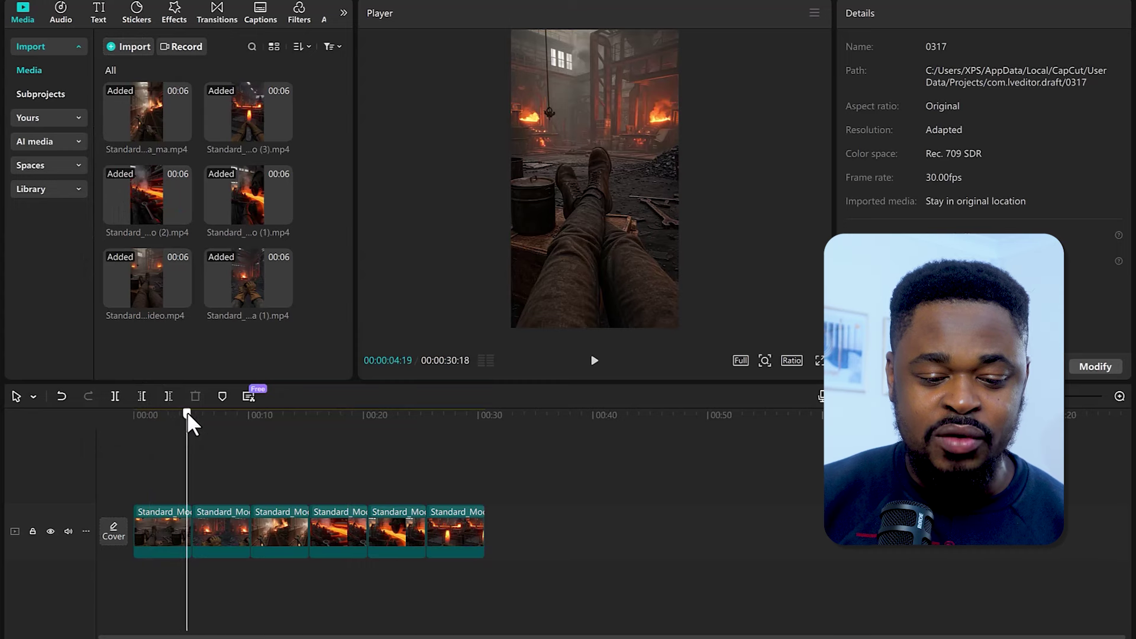
left_click_drag(187, 415, 192, 414)
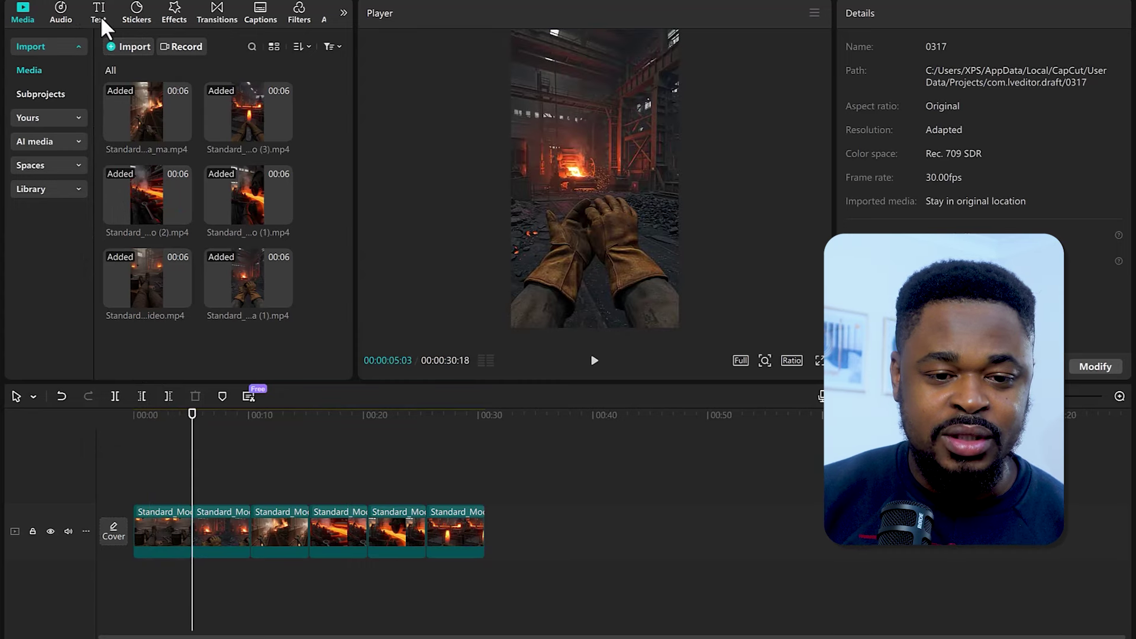
left_click(204, 12)
left_click(198, 47)
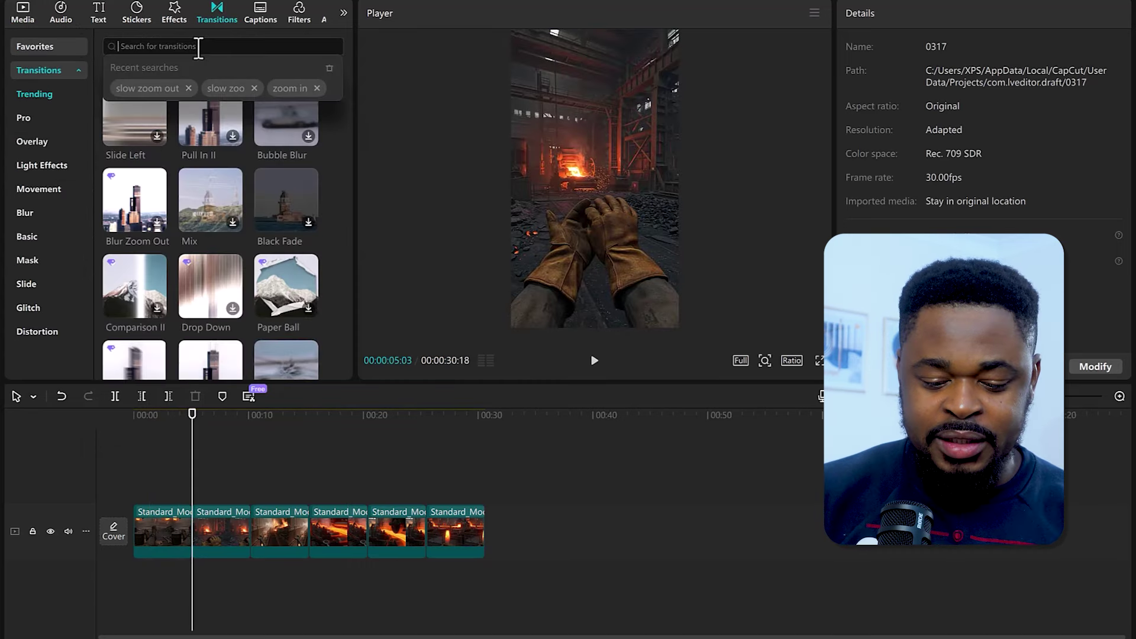
type("fade in")
key("Return")
left_click_drag(303, 95, 192, 536)
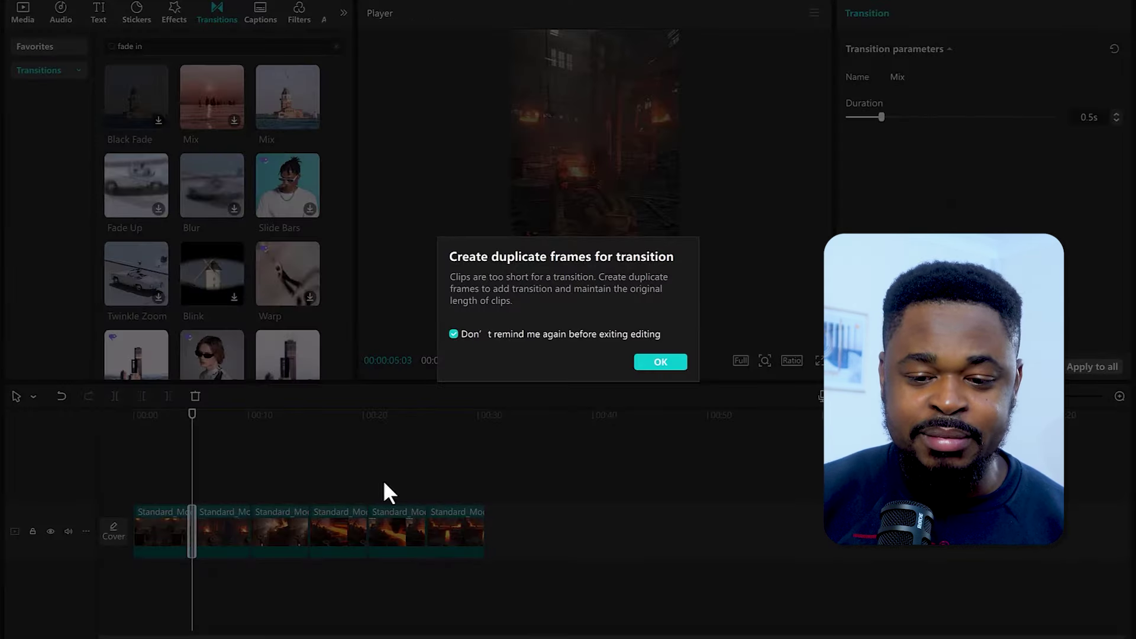
left_click(659, 361)
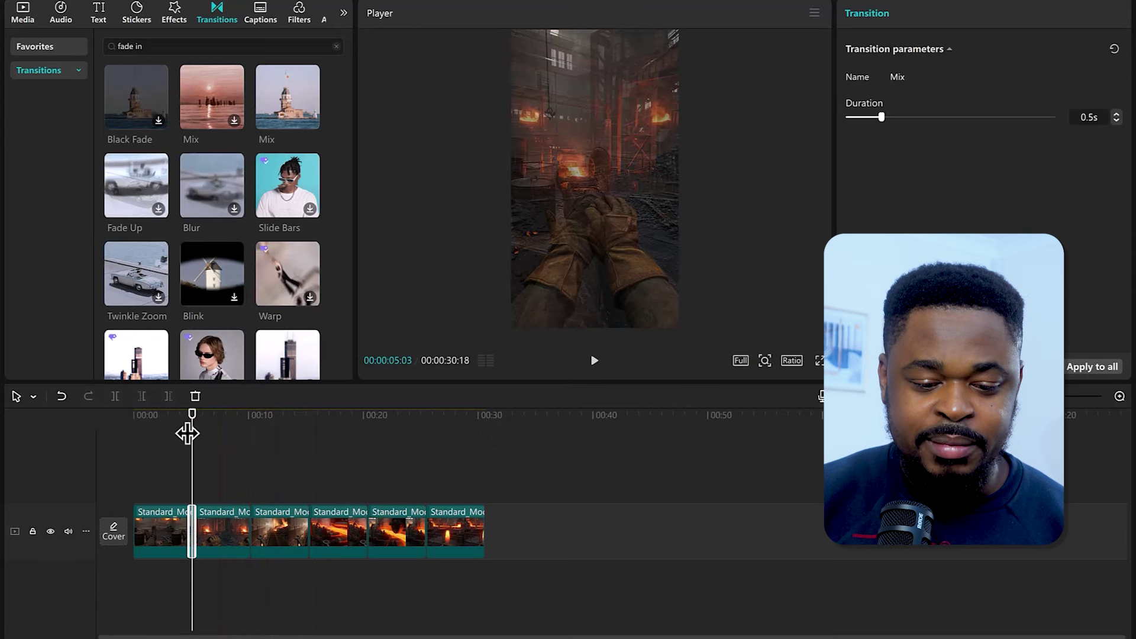
left_click_drag(188, 434, 180, 435)
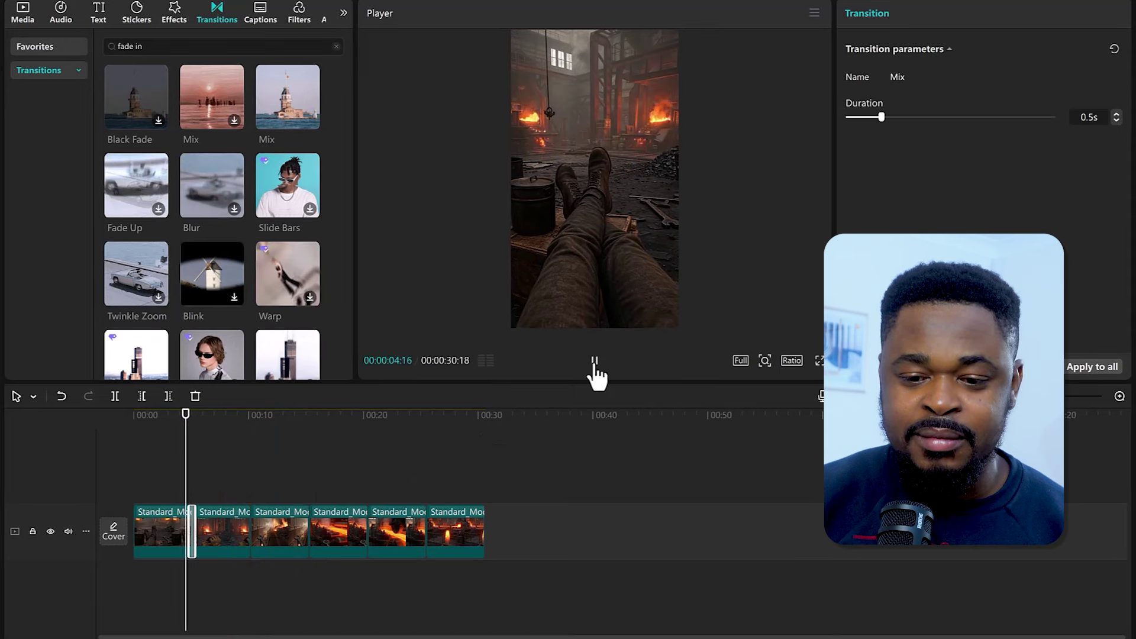
left_click(286, 119)
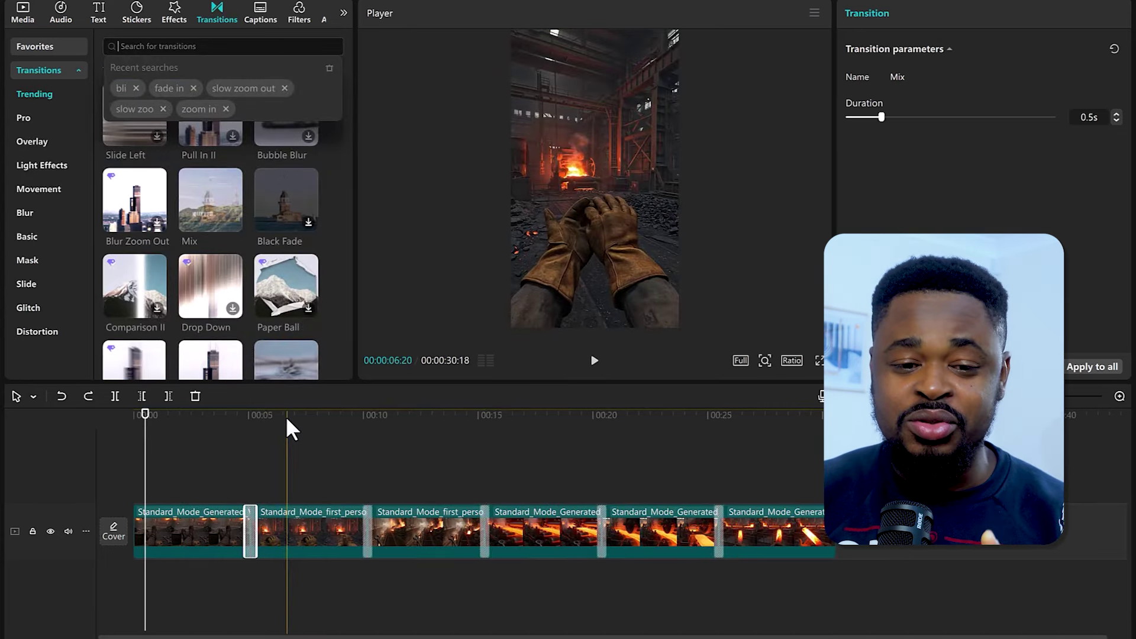
Find the Blink video effect and place it over the very start of the first clip.
left_click(174, 20)
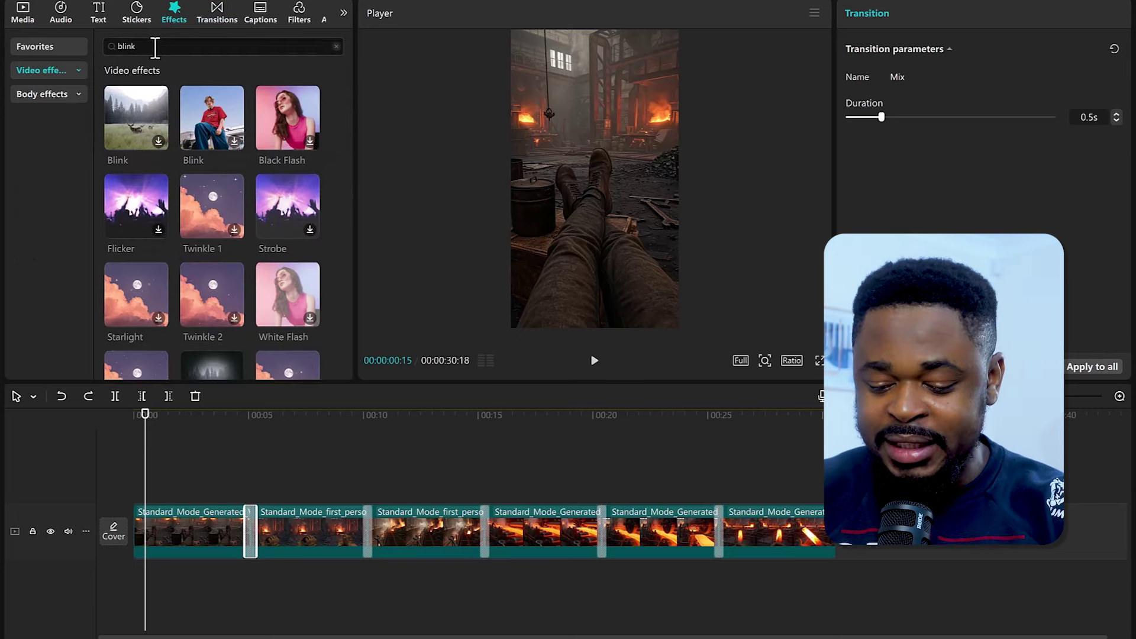
mouse_move(203, 131)
left_click_drag(137, 110, 144, 491)
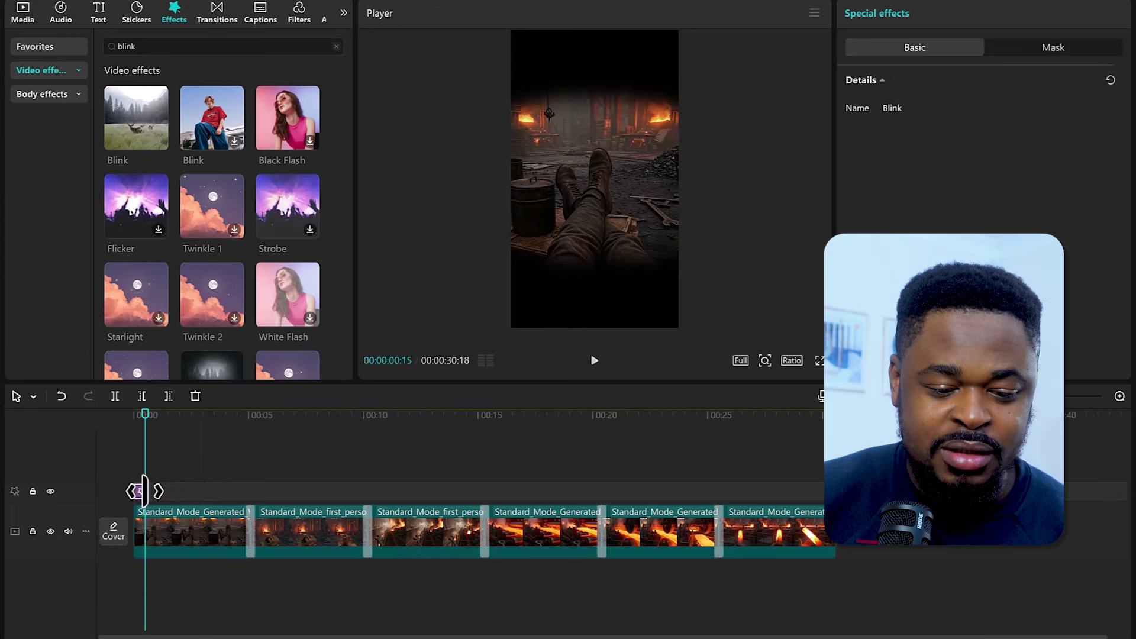
left_click_drag(143, 443, 133, 444)
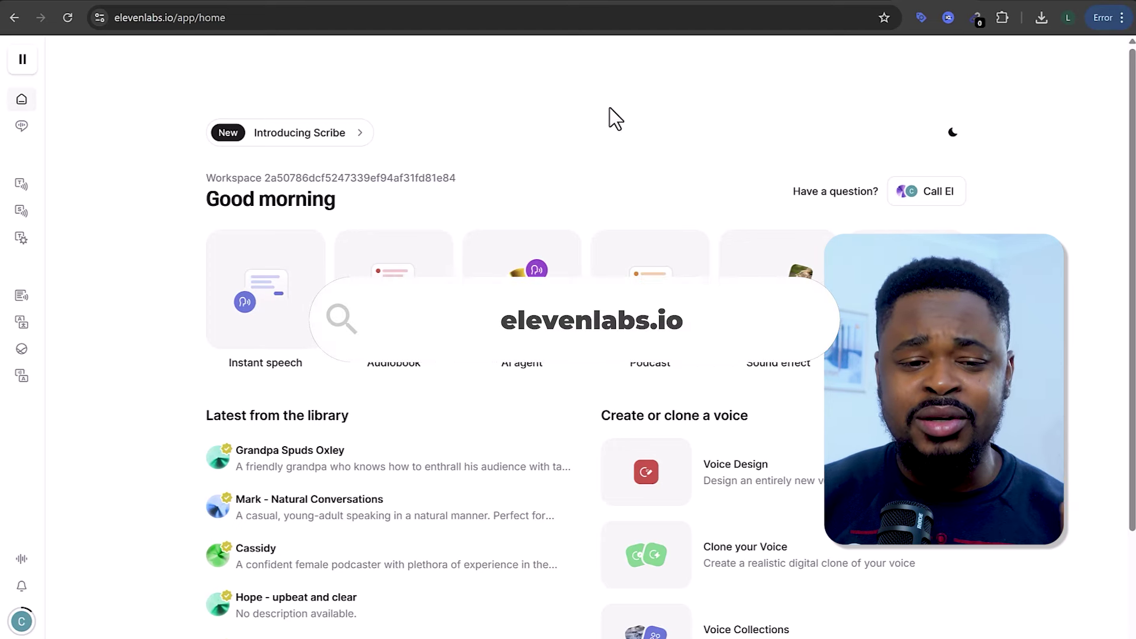
Switch to ElevenLabs and generate sound effects from the prompt "Low industrial hum".
mouse_move(11, 117)
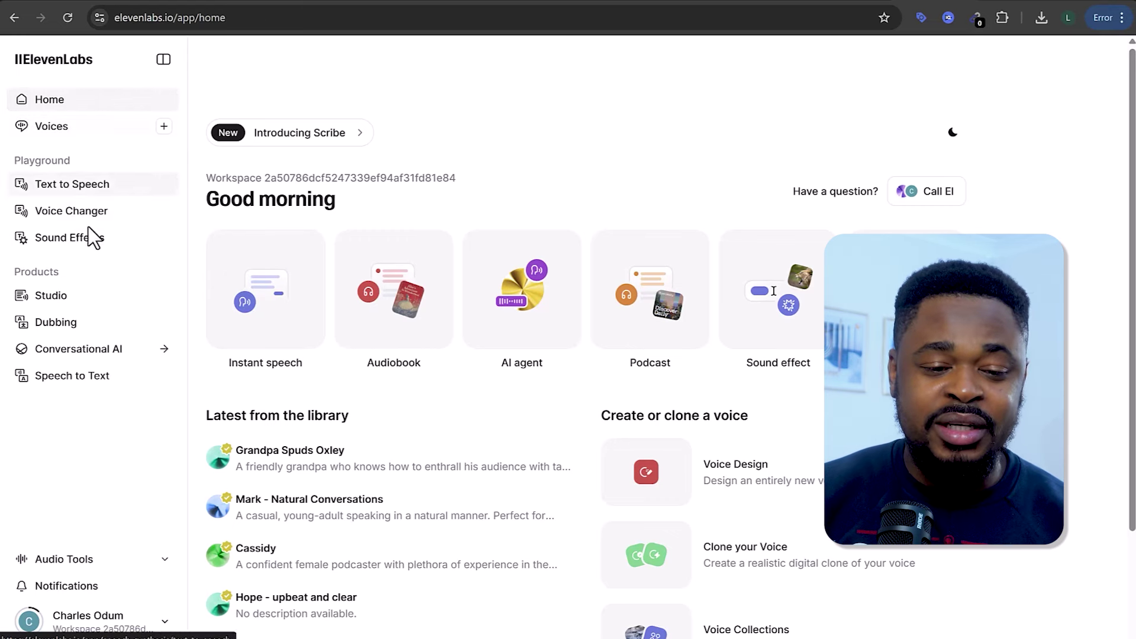
left_click(95, 243)
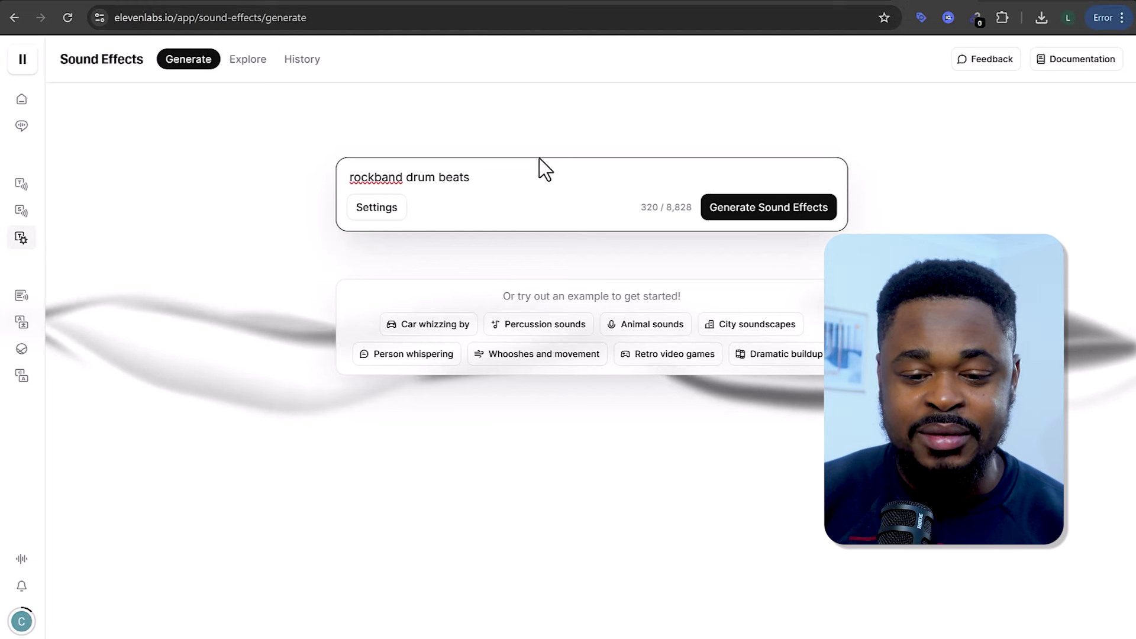
triple_click(541, 179)
type("Low industrial hum")
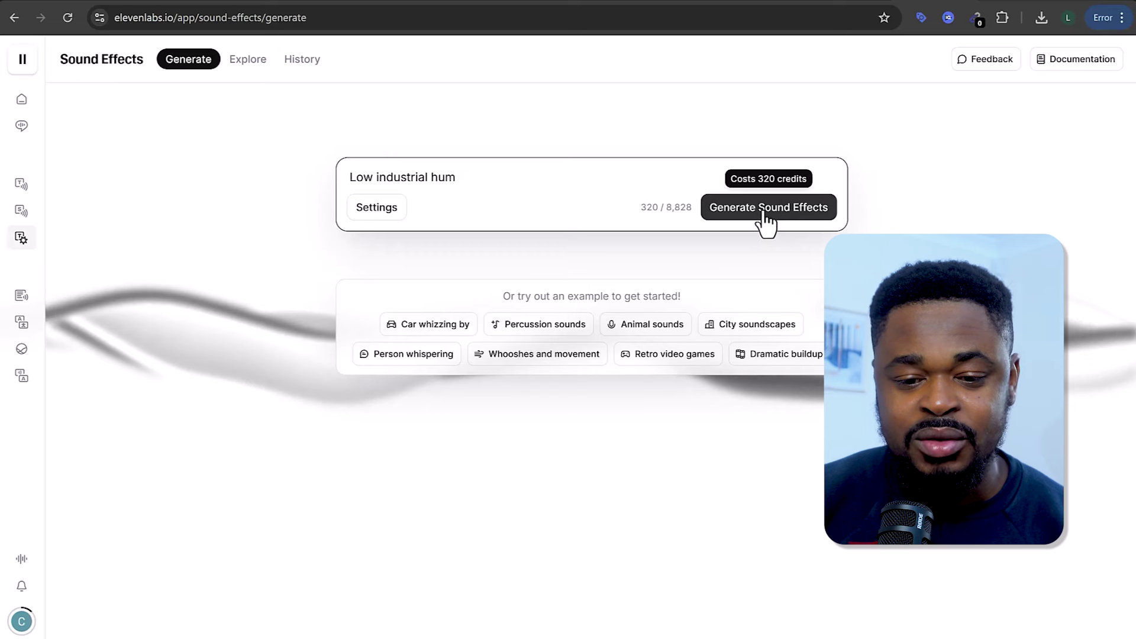
left_click(764, 218)
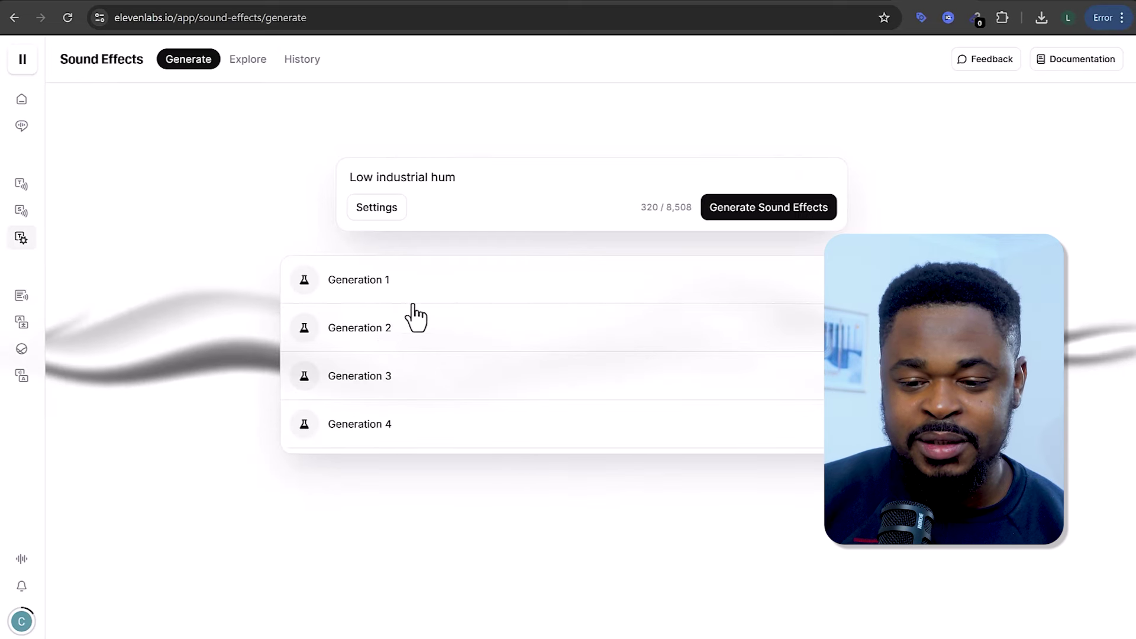
Listen to Generation 1 and Generation 3 of the low industrial hum sound.
left_click(315, 290)
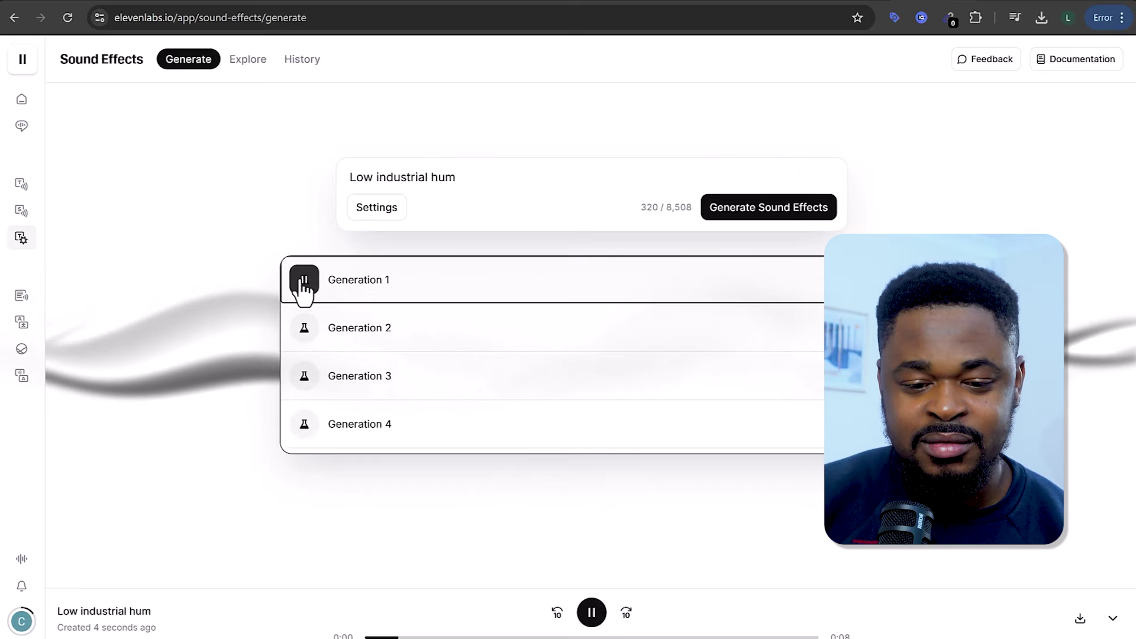
left_click(304, 376)
left_click(304, 375)
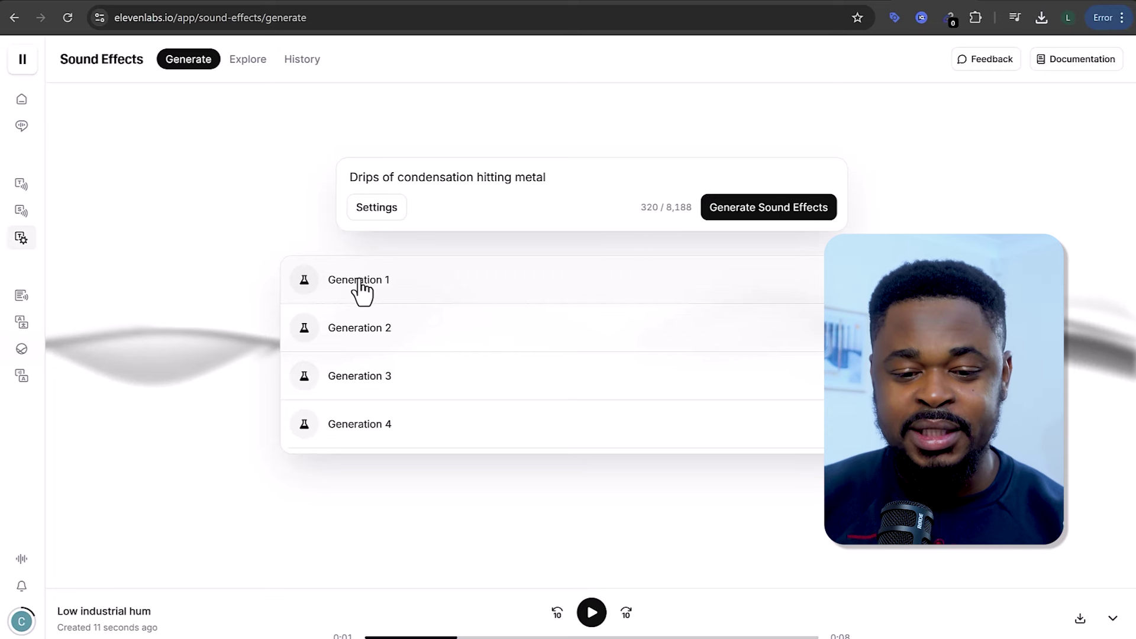
Listen to all four generations of the "Drips of condensation hitting metal" sound effect.
left_click(312, 284)
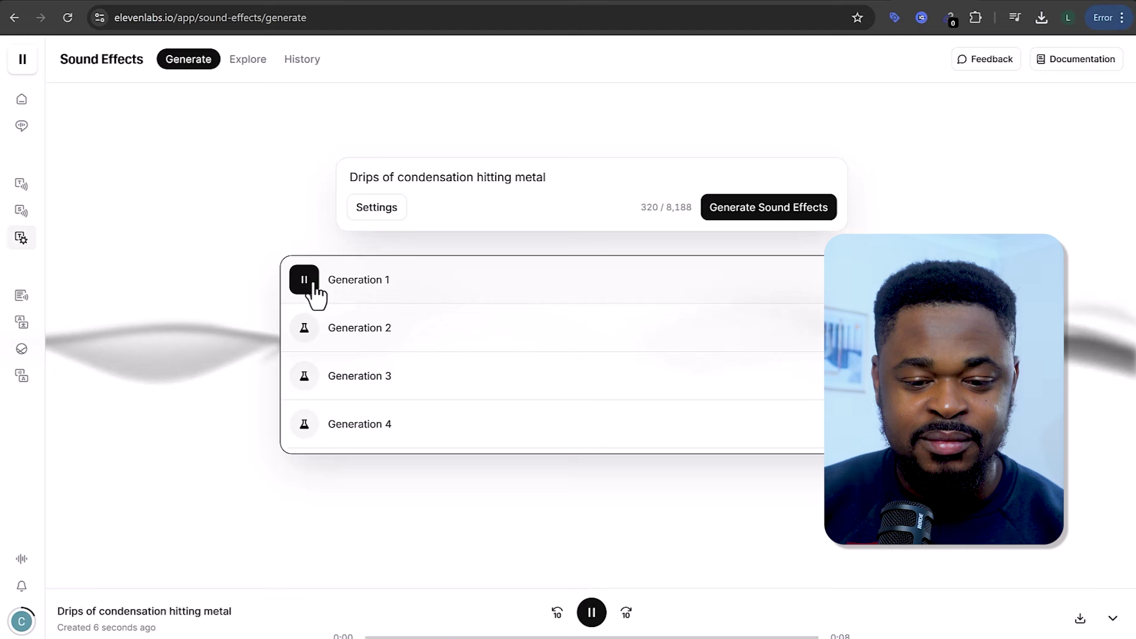
left_click(305, 332)
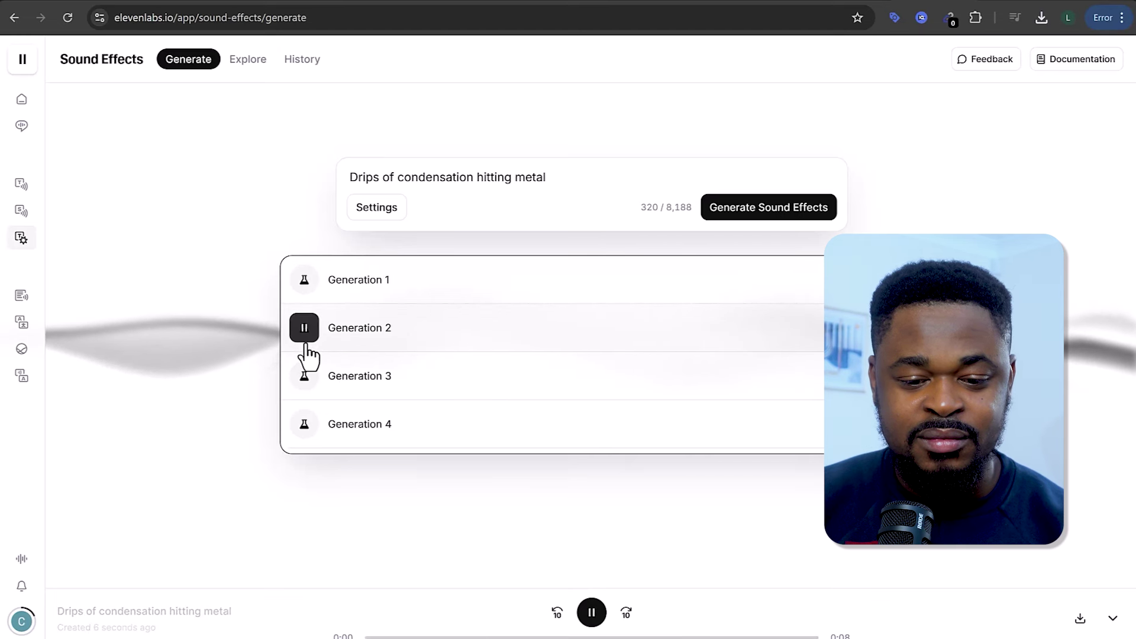
left_click(308, 388)
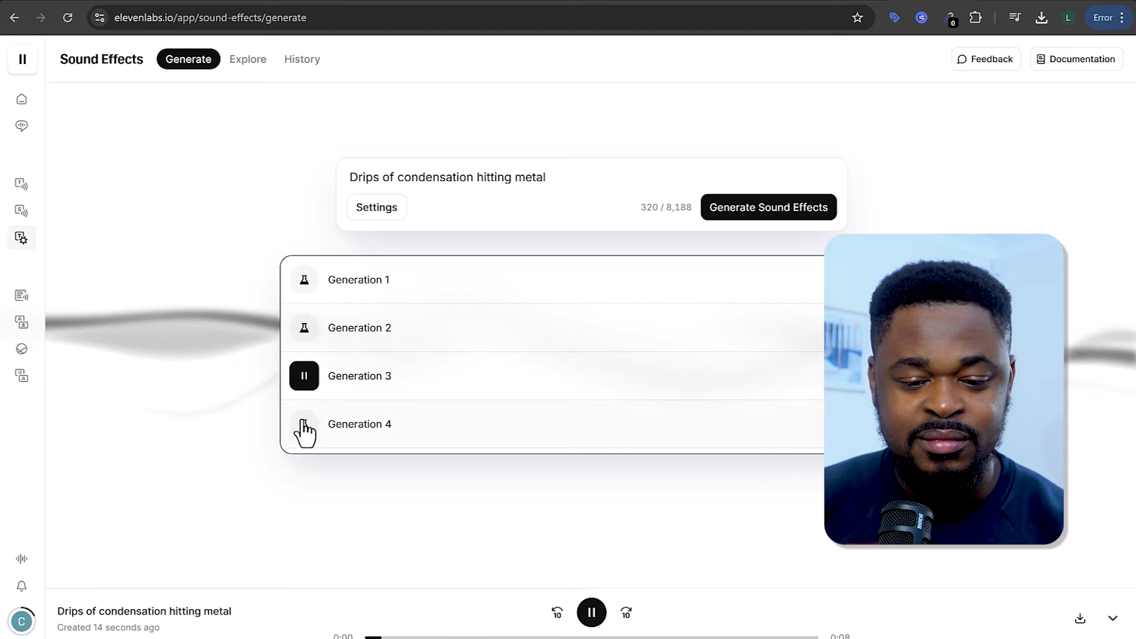
left_click(304, 424)
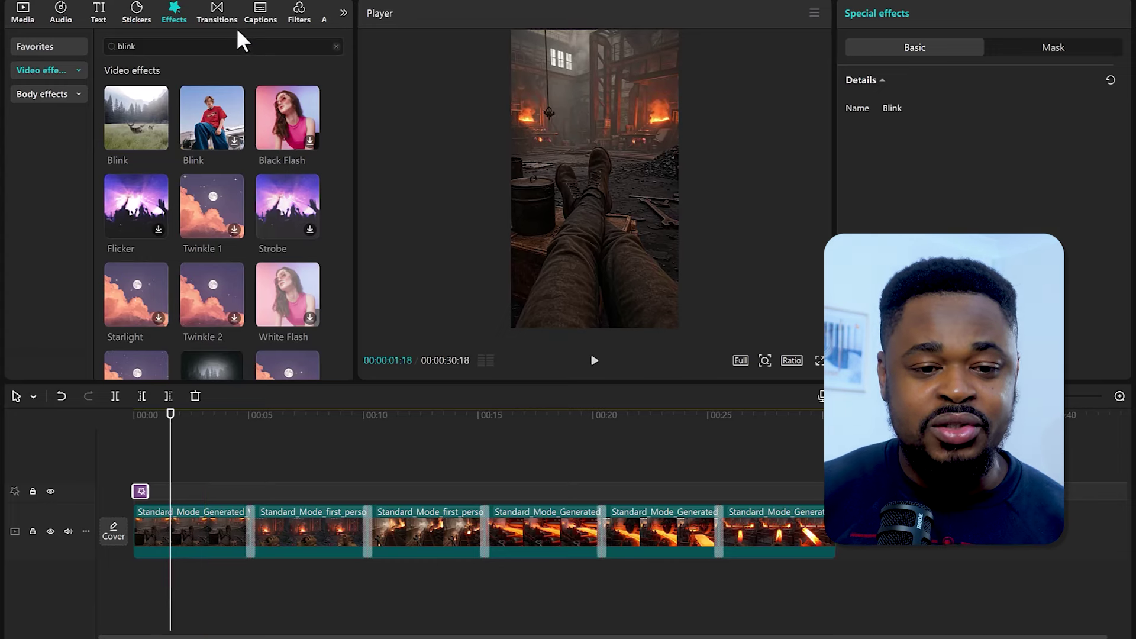
Switch to CapCut and add a text over the first clip reading "POV: Day in the life of an industrial worker in the late 1800s".
left_click(99, 15)
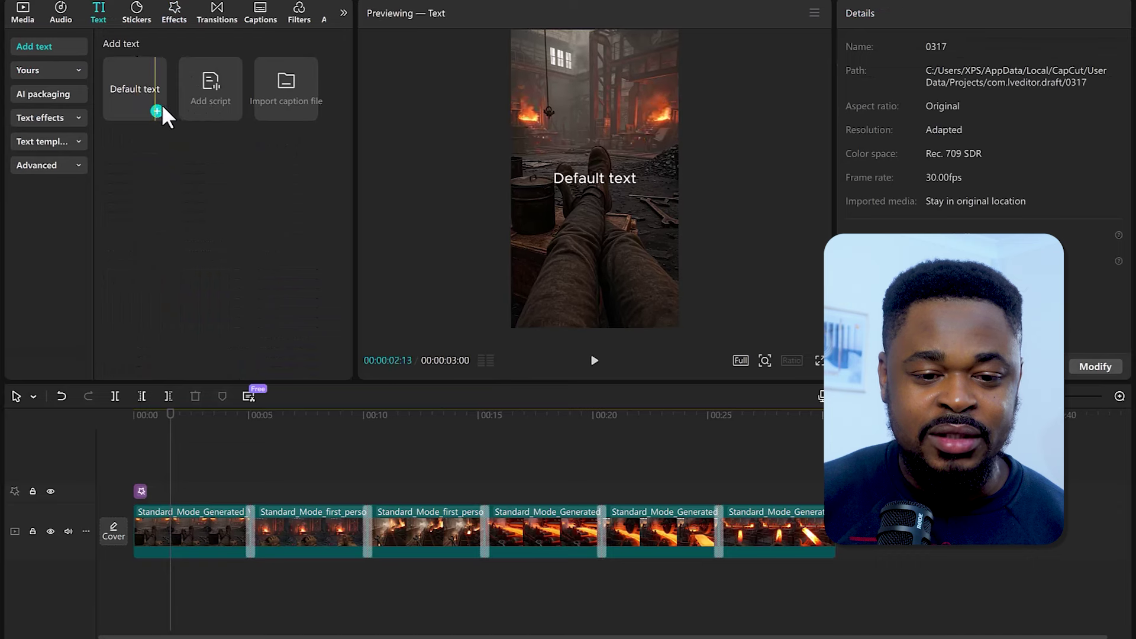
left_click(157, 111)
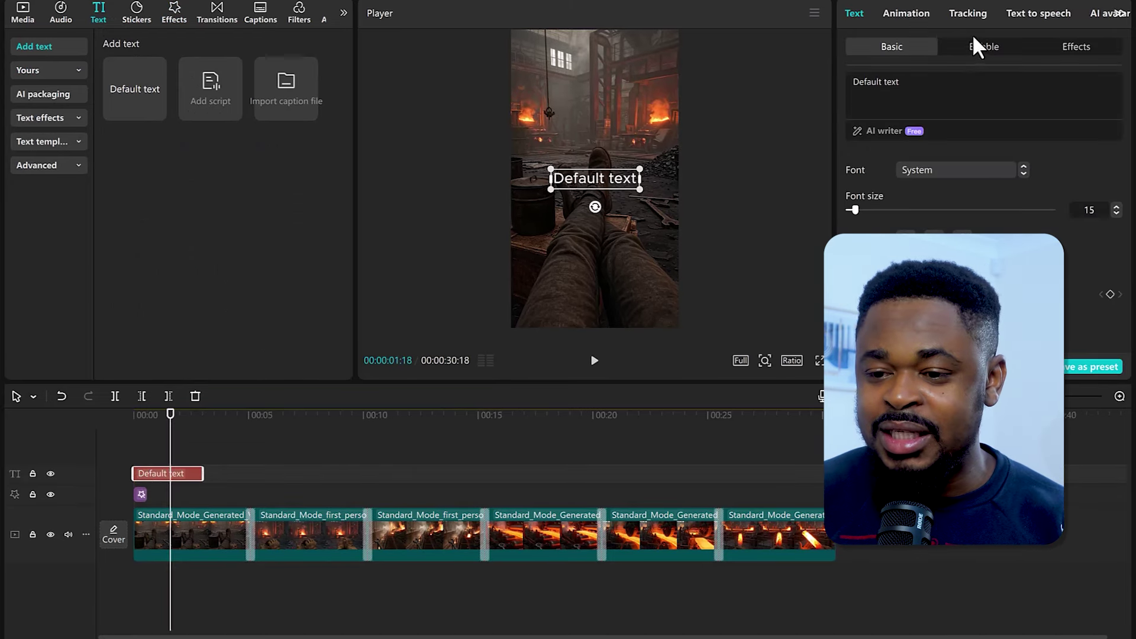
scroll(1024, 163, "down", 3)
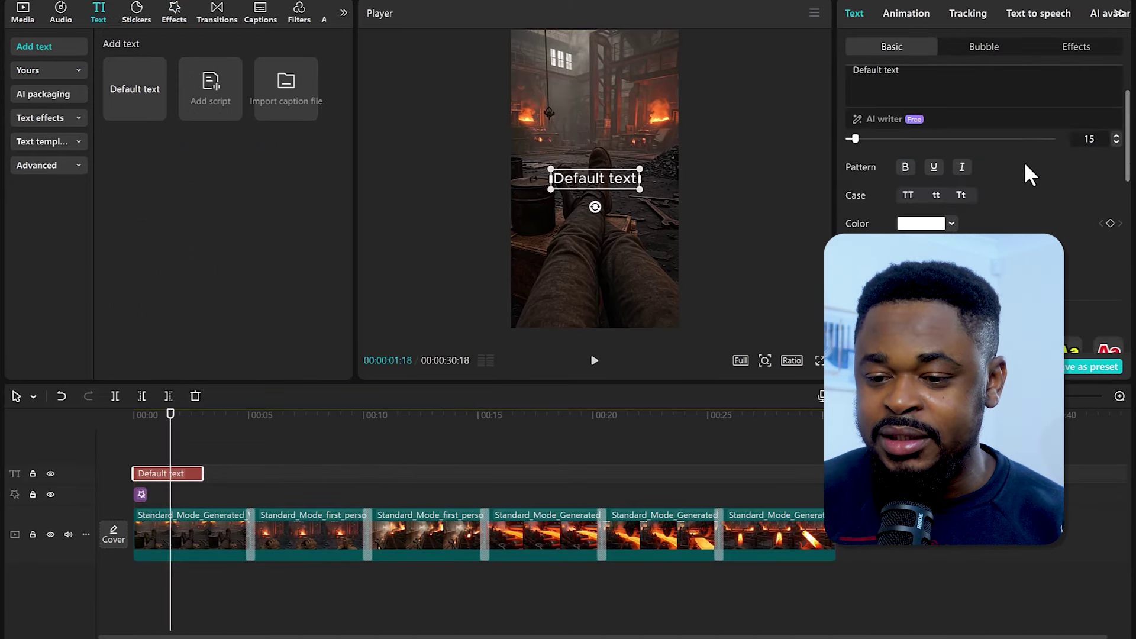
left_click(857, 74)
type("POV")
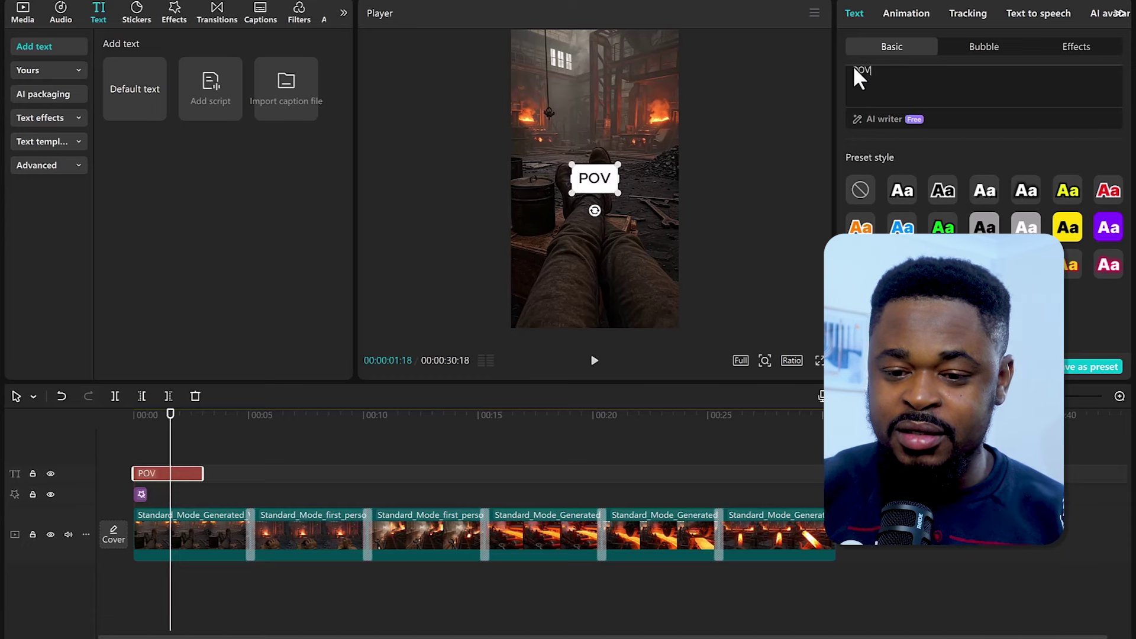
type(": Day in the life of a")
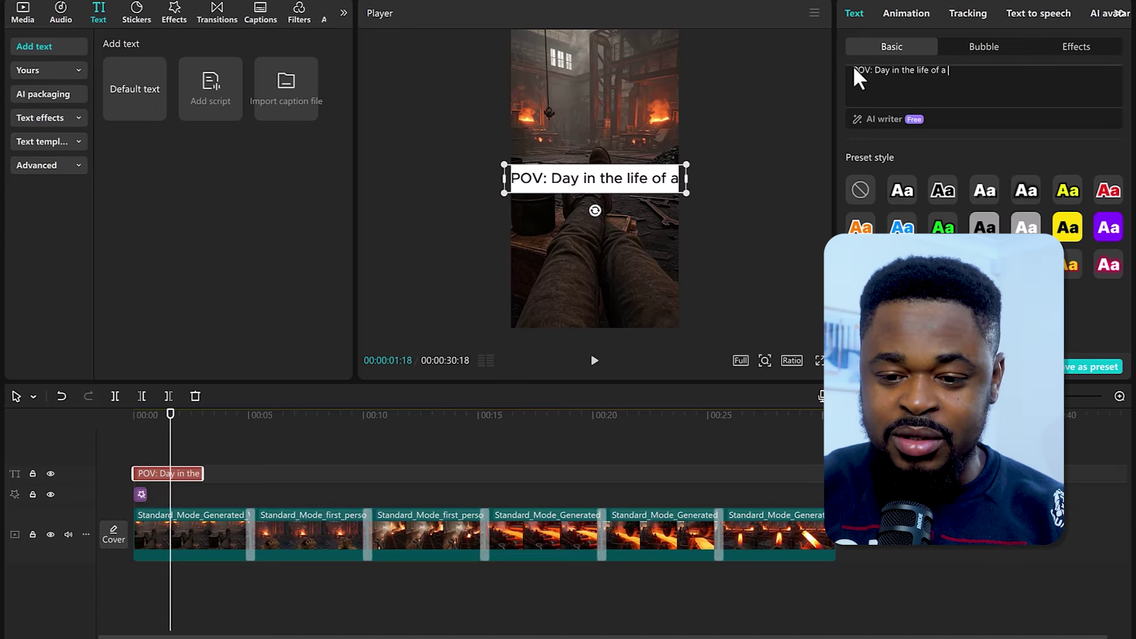
type(" an industrial worker in the late")
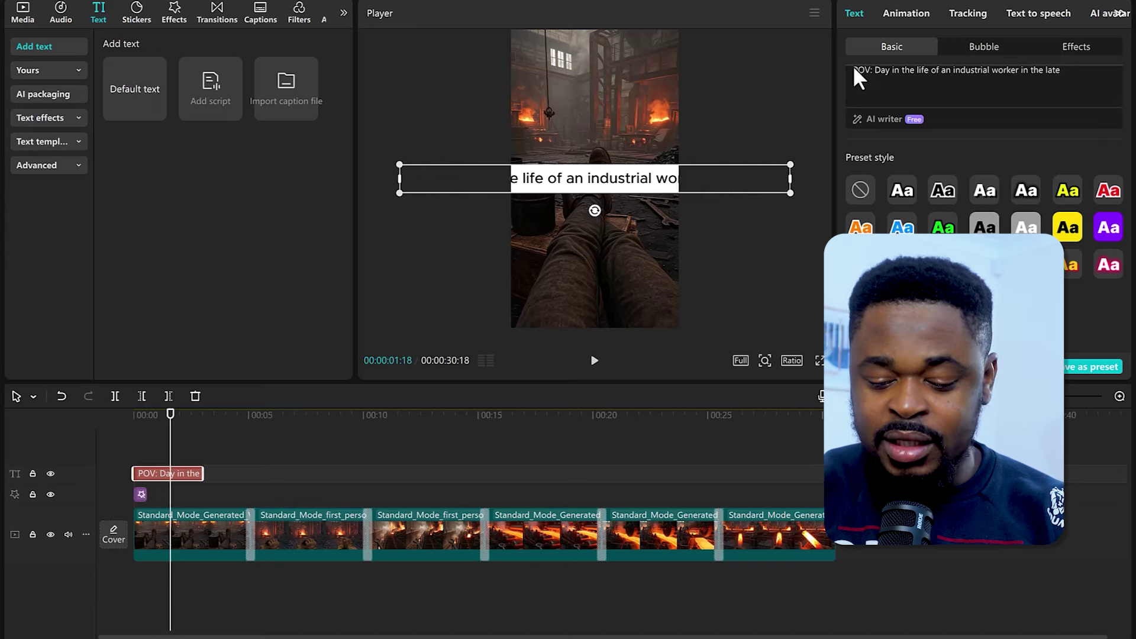
type(" 1800")
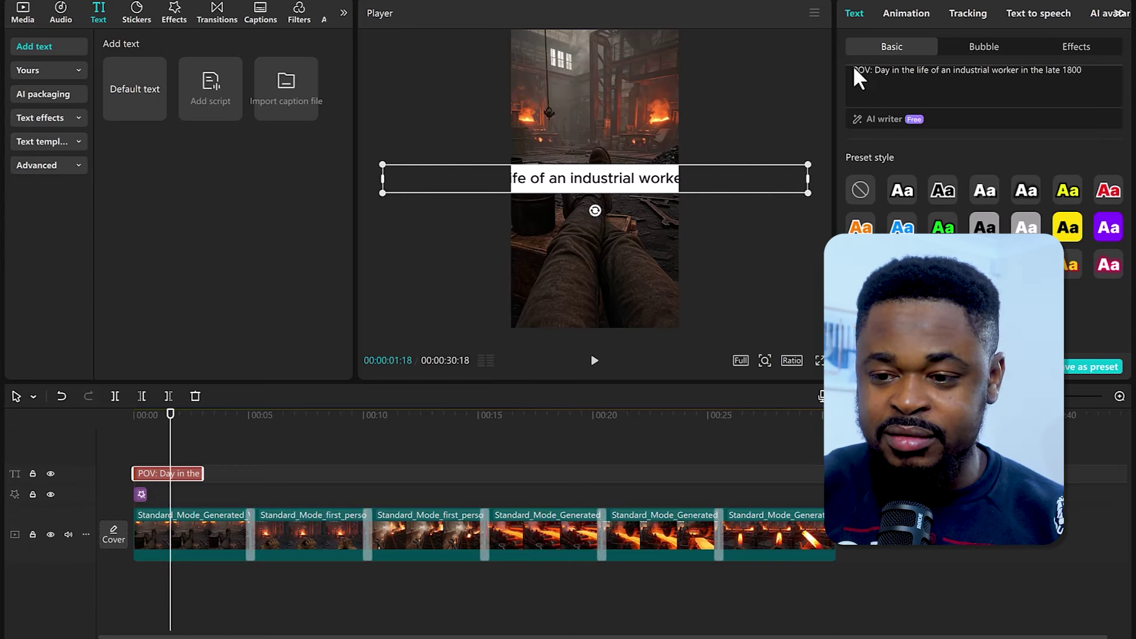
type("s")
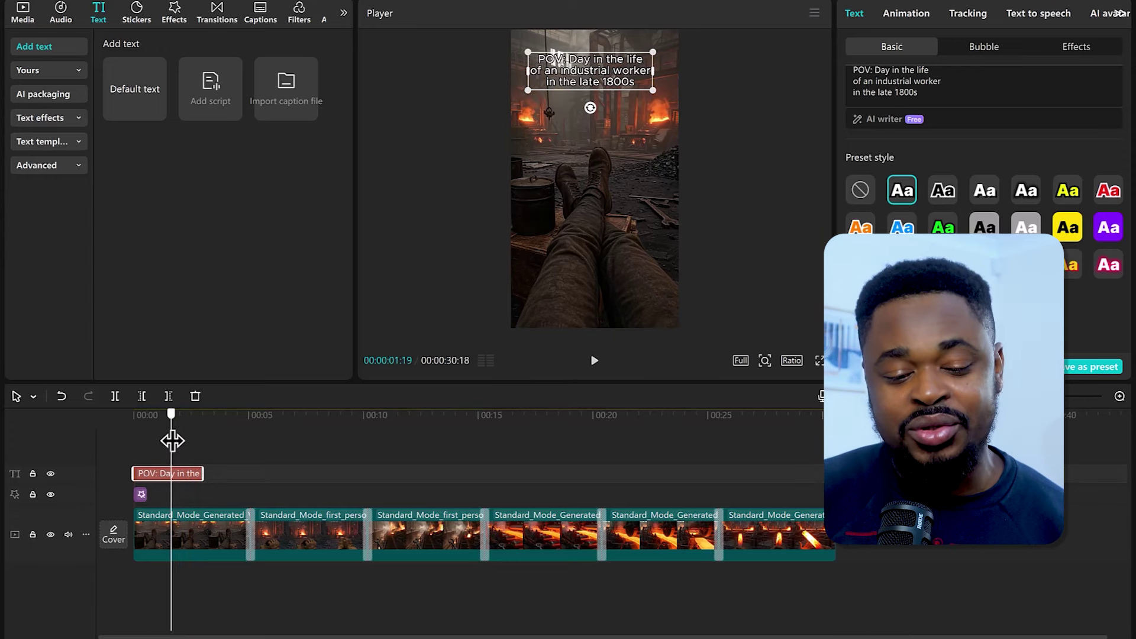
Add "POV:" in front of the "Cleaning my gloves" text over the second clip.
left_click_drag(186, 424, 292, 454)
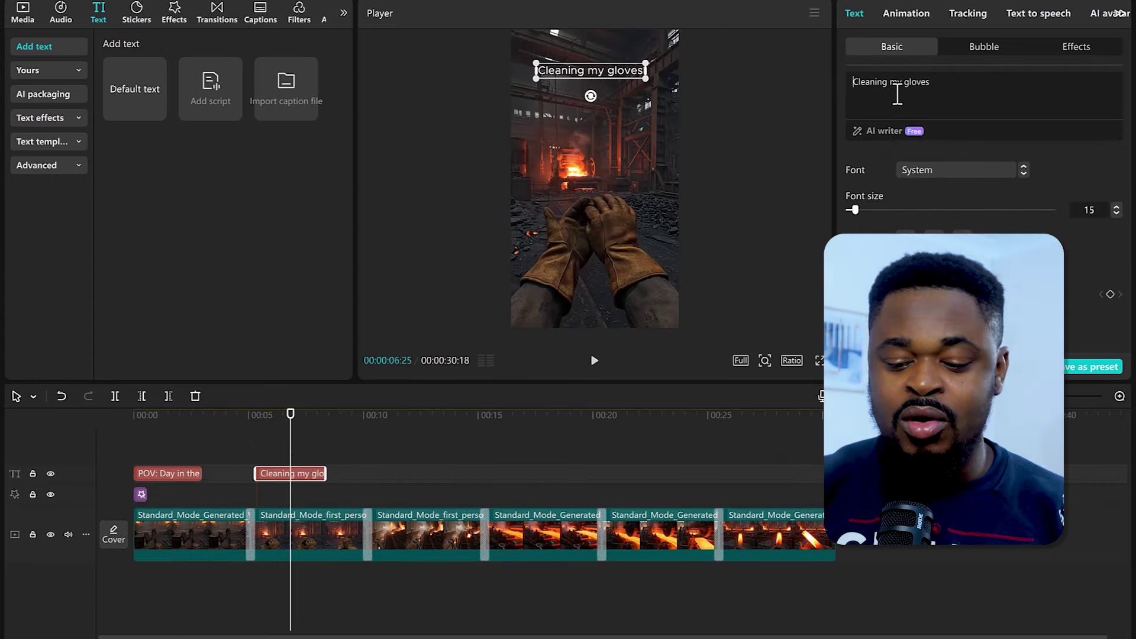
type("POV:")
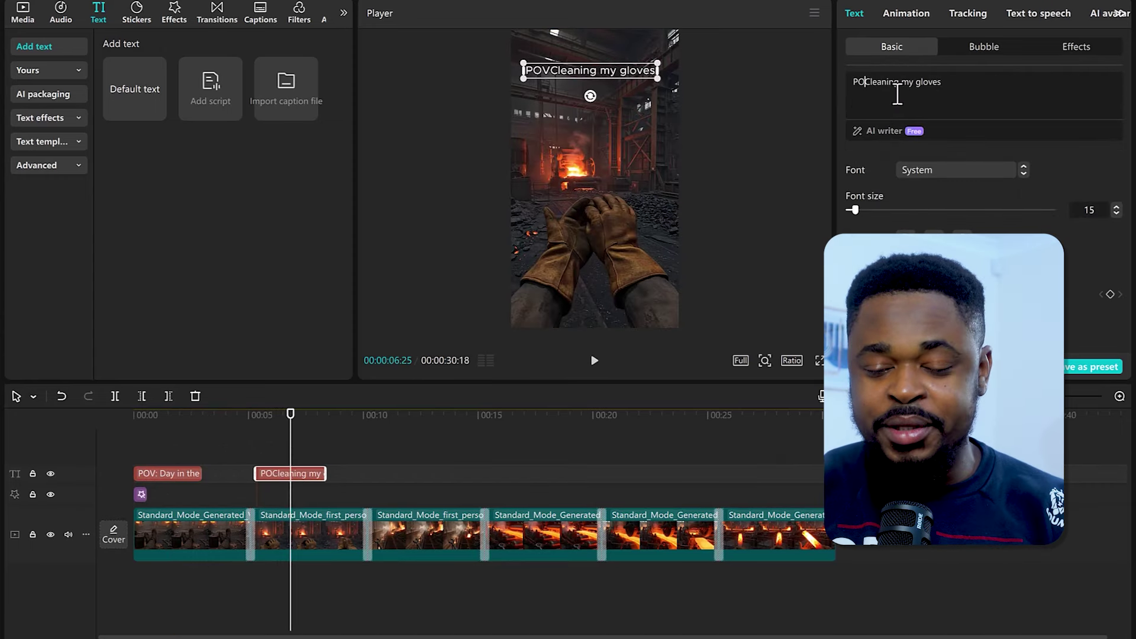